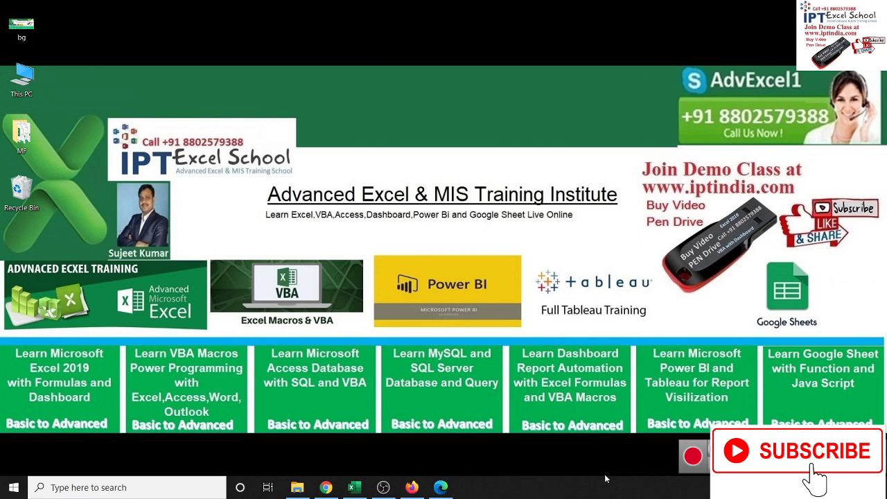
Restore the Book1 Excel window from the taskbar
{"action": "left_click", "coordinate": [355, 488]}
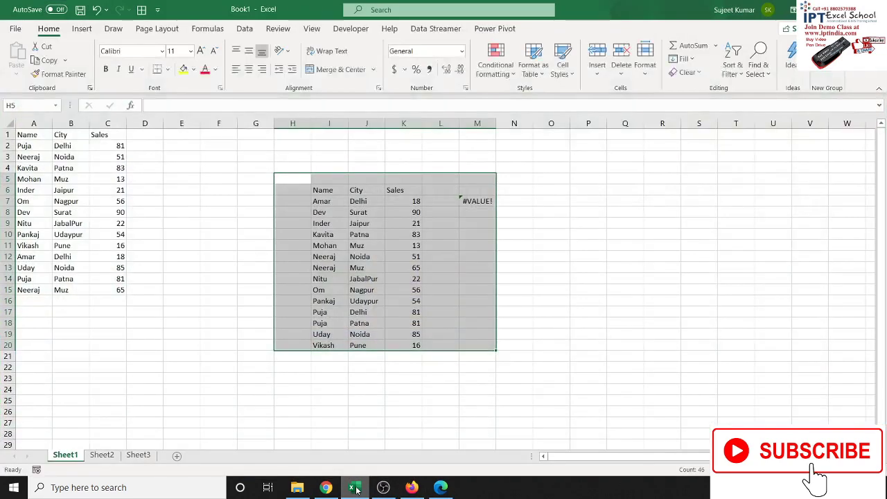
Delete the old sorted copy and #VALUE! error in H4:O26
{"action": "left_click", "coordinate": [264, 165]}
{"action": "left_click", "coordinate": [477, 340]}
{"action": "left_click", "coordinate": [513, 360]}
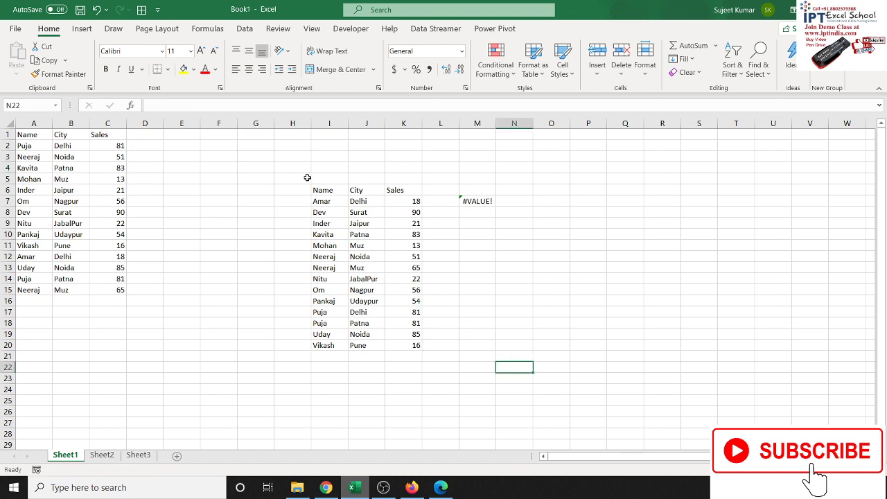
{"action": "mouse_move", "coordinate": [293, 169]}
{"action": "left_mouse_down"}
{"action": "mouse_move", "coordinate": [389, 307]}
{"action": "mouse_move", "coordinate": [539, 411]}
{"action": "left_mouse_up"}
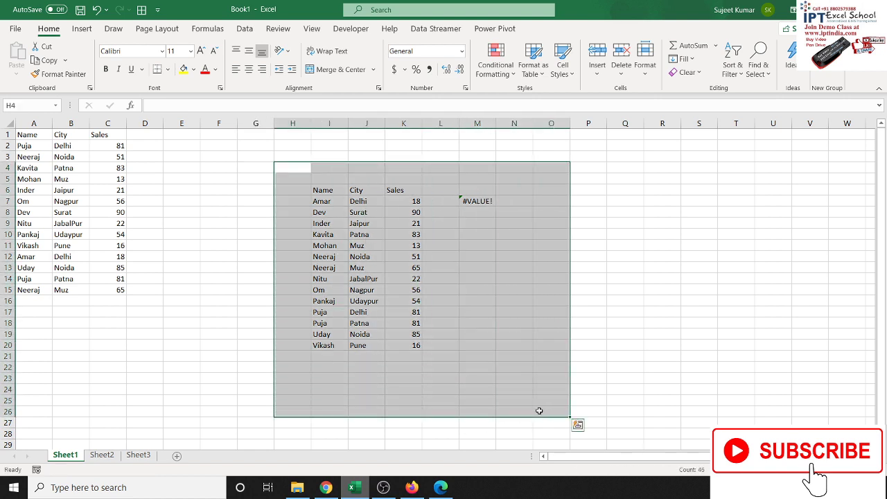
{"action": "key", "text": "Delete"}
{"action": "left_click", "coordinate": [404, 311]}
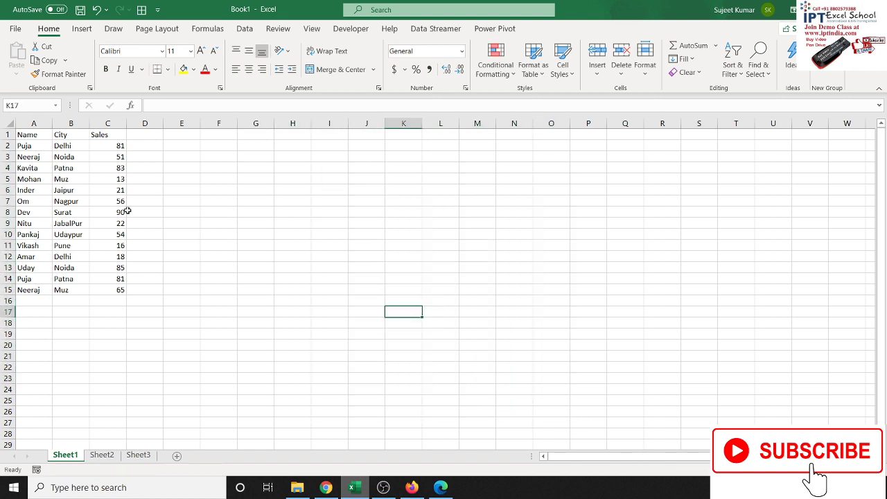
Select the Name/City/Sales table A1:C15 and dismiss Sort & Filter without sorting
{"action": "mouse_move", "coordinate": [28, 136]}
{"action": "left_mouse_down"}
{"action": "mouse_move", "coordinate": [61, 156]}
{"action": "mouse_move", "coordinate": [113, 289]}
{"action": "left_mouse_up"}
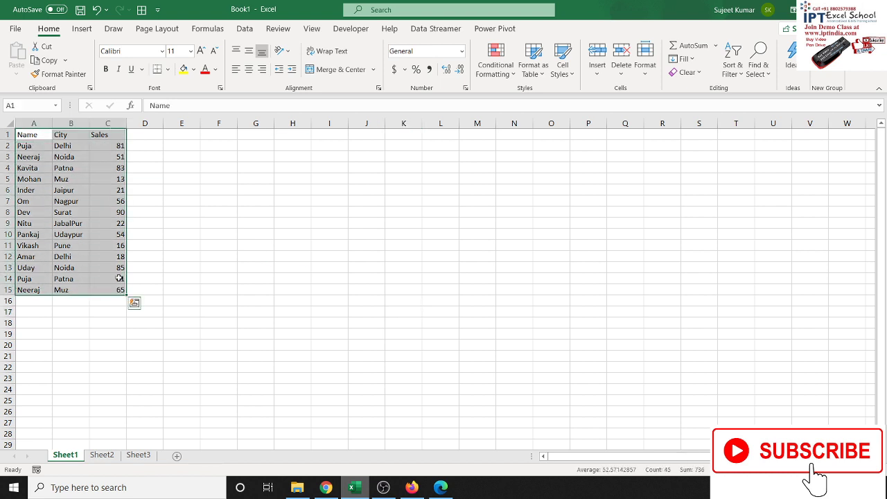
{"action": "left_click", "coordinate": [36, 134]}
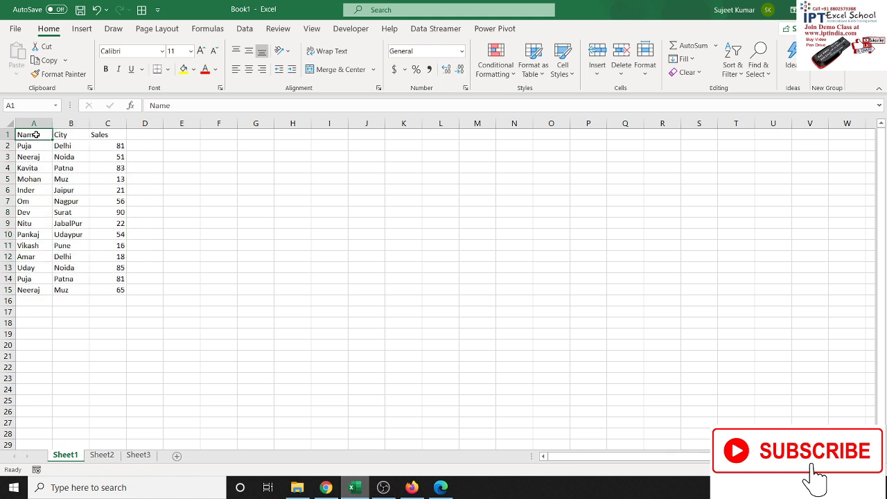
{"action": "left_click", "coordinate": [732, 66]}
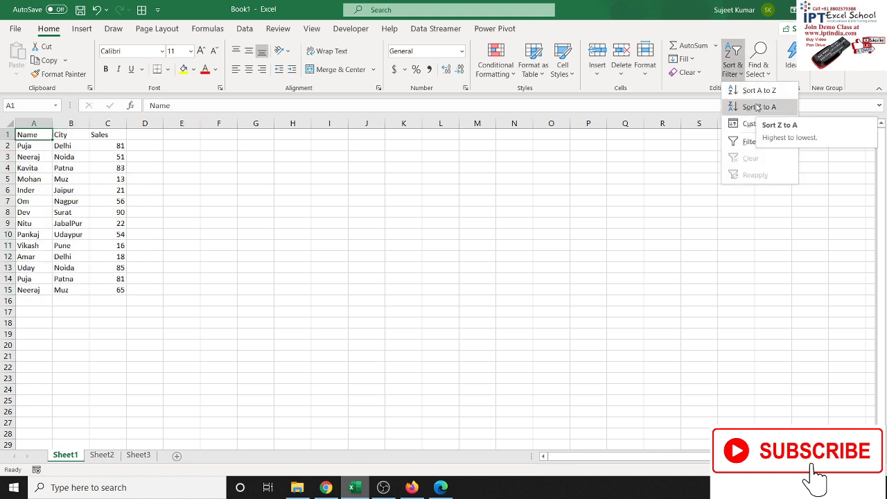
{"action": "left_click", "coordinate": [21, 131]}
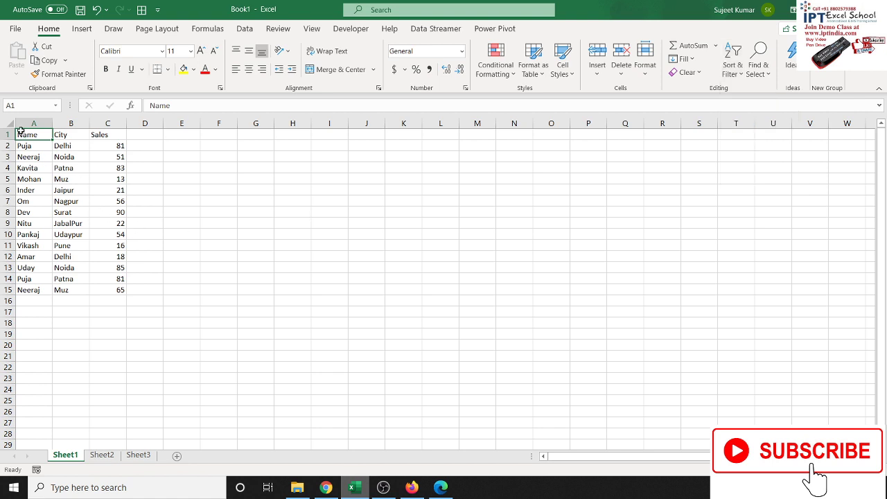
{"action": "left_click_drag", "start_coordinate": [21, 131], "coordinate": [110, 289]}
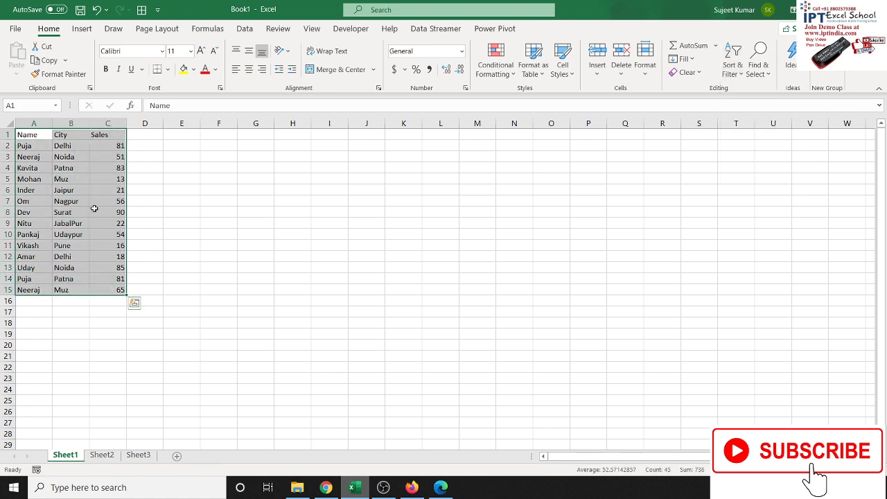
{"action": "left_click", "coordinate": [412, 142]}
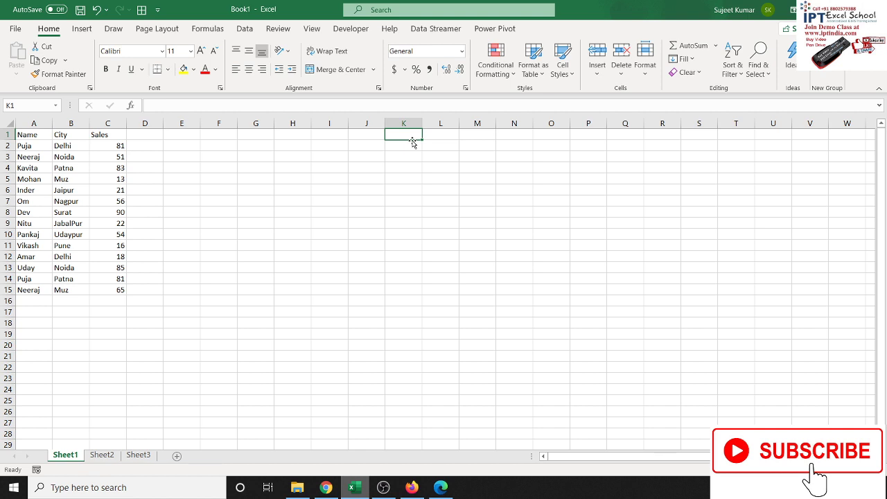
Copy the Name, City, Sales headers from A1:C1 into I5:K5
{"action": "left_click_drag", "start_coordinate": [43, 133], "coordinate": [111, 136]}
{"action": "key", "text": "ctrl+c"}
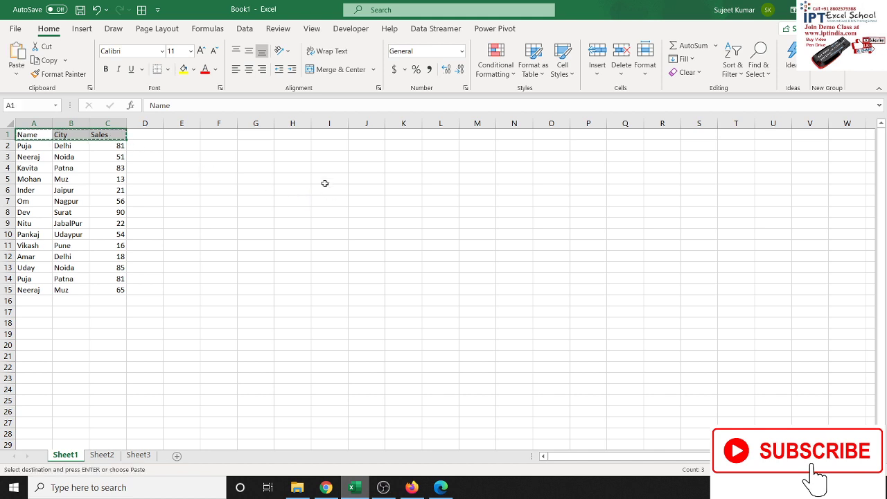
{"action": "left_click", "coordinate": [327, 185]}
{"action": "key", "text": "ctrl+v"}
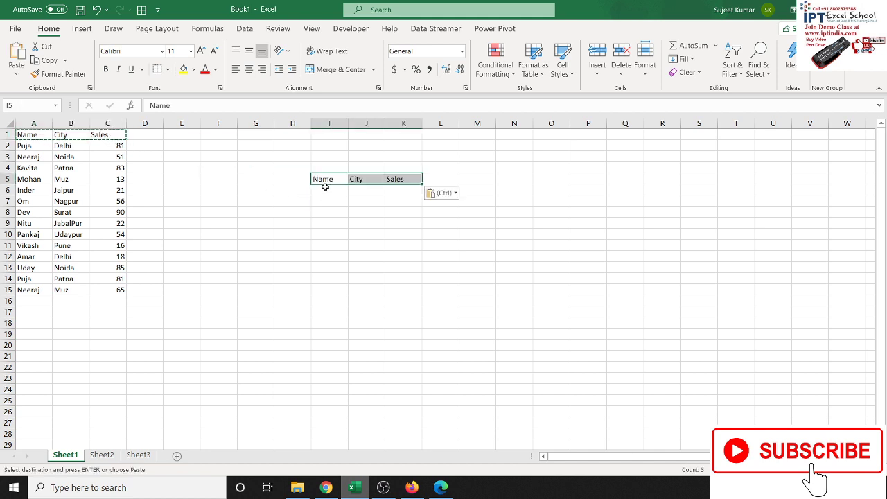
{"action": "key", "text": "Escape"}
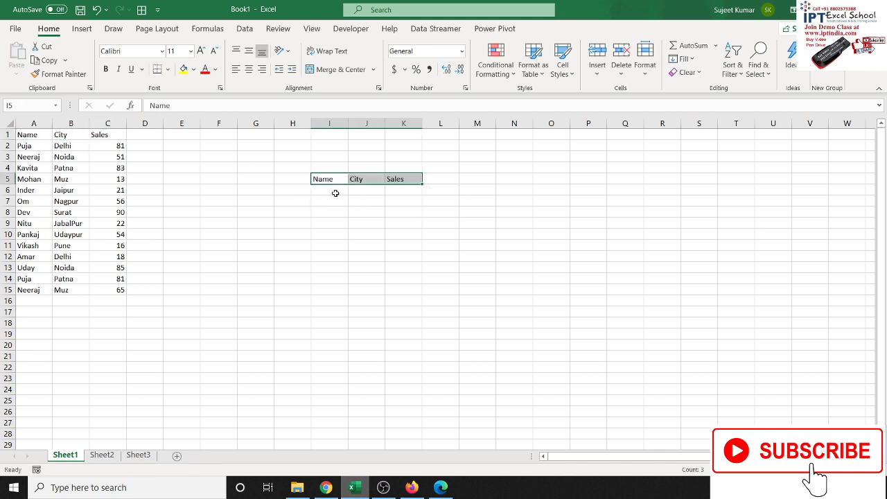
Enter =SORT(A2:C15,1,1) in I6 to spill the list sorted by name
{"action": "left_click", "coordinate": [337, 192]}
{"action": "type", "text": "=s"}
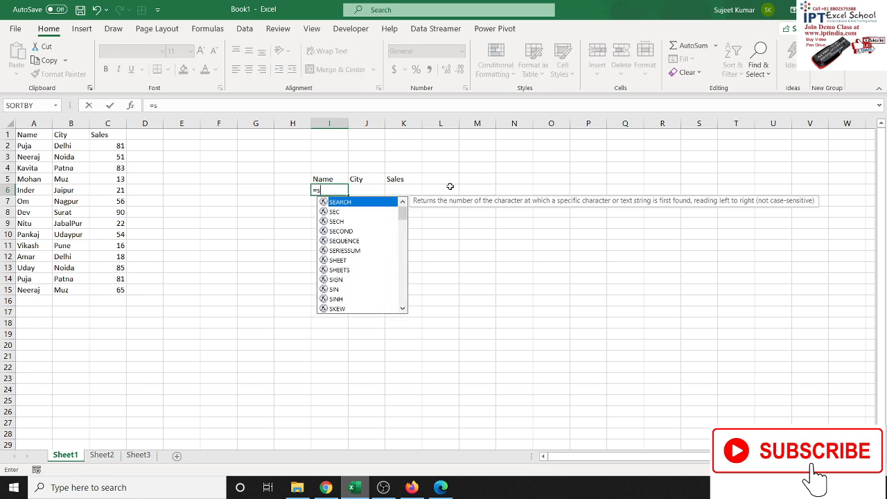
{"action": "type", "text": "or"}
{"action": "key", "text": "Tab"}
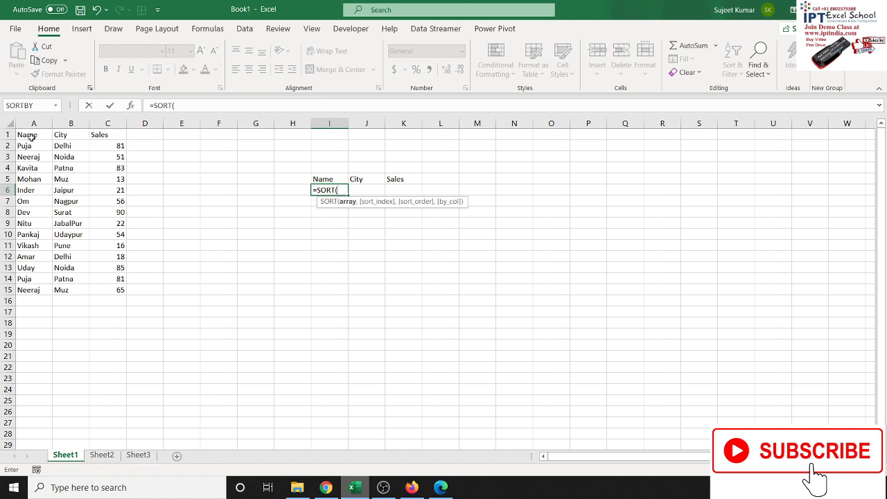
{"action": "left_click_drag", "start_coordinate": [32, 138], "coordinate": [69, 180]}
{"action": "mouse_move", "coordinate": [33, 144]}
{"action": "left_mouse_down"}
{"action": "mouse_move", "coordinate": [51, 157]}
{"action": "mouse_move", "coordinate": [118, 291]}
{"action": "left_mouse_up"}
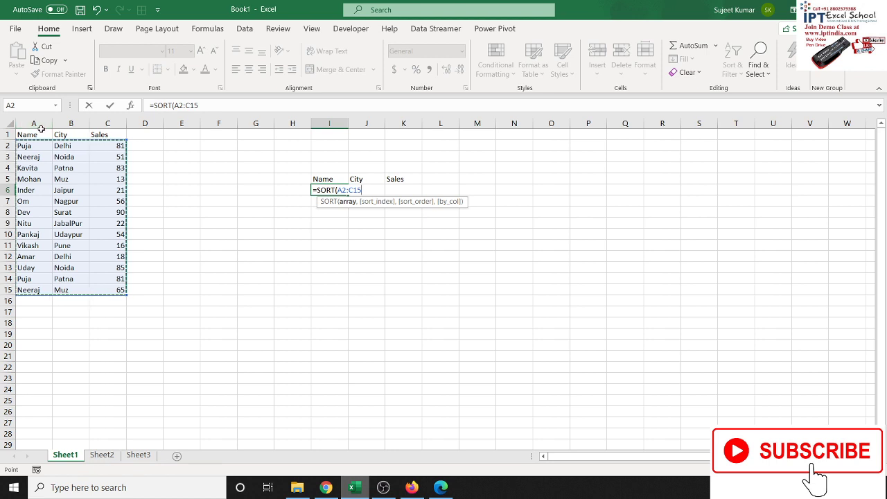
{"action": "type", "text": ",1"}
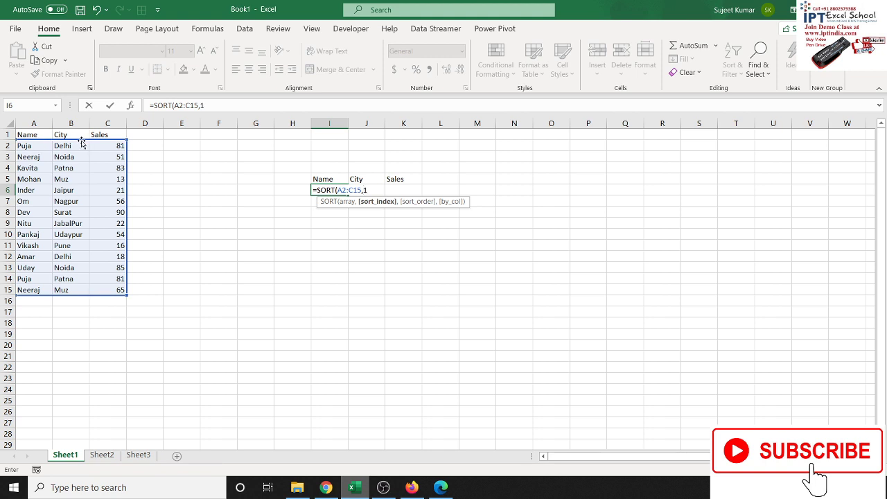
{"action": "type", "text": ","}
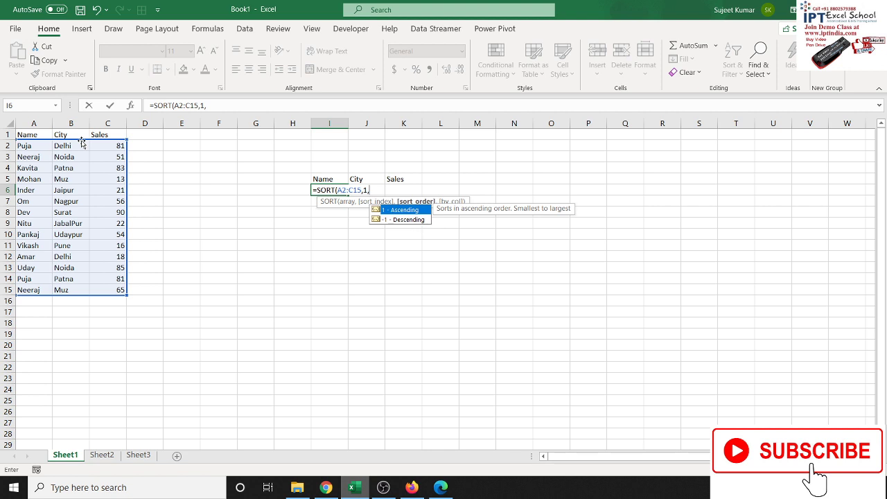
{"action": "type", "text": "1"}
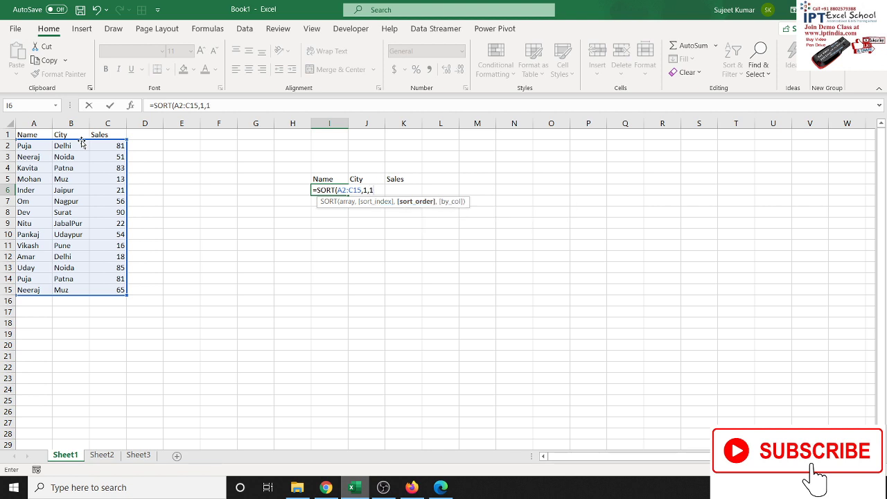
{"action": "type", "text": ","}
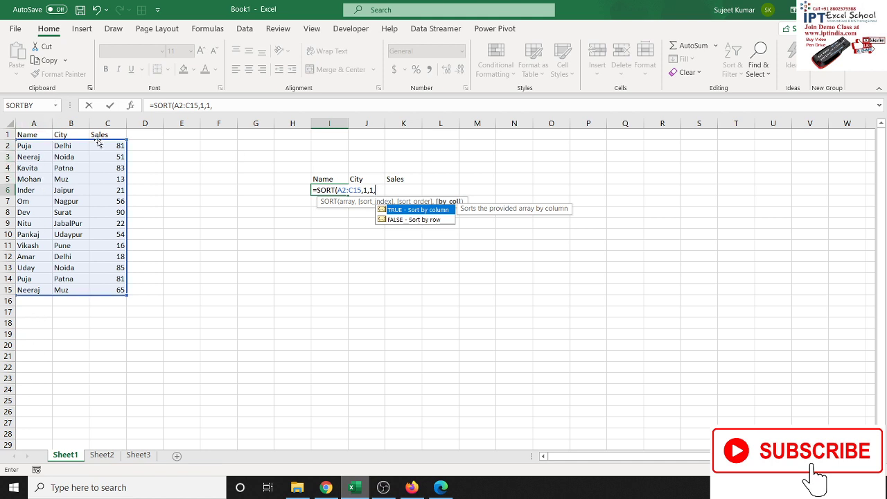
{"action": "key", "text": "BackSpace"}
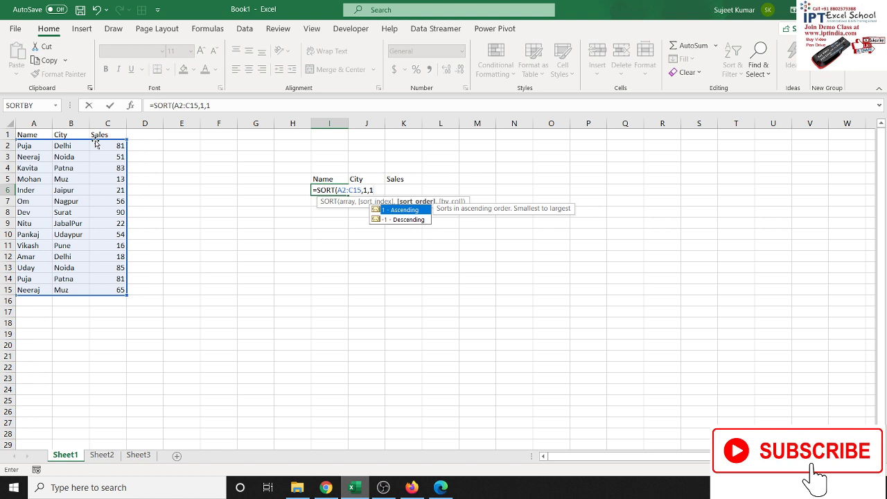
{"action": "key", "text": "Return"}
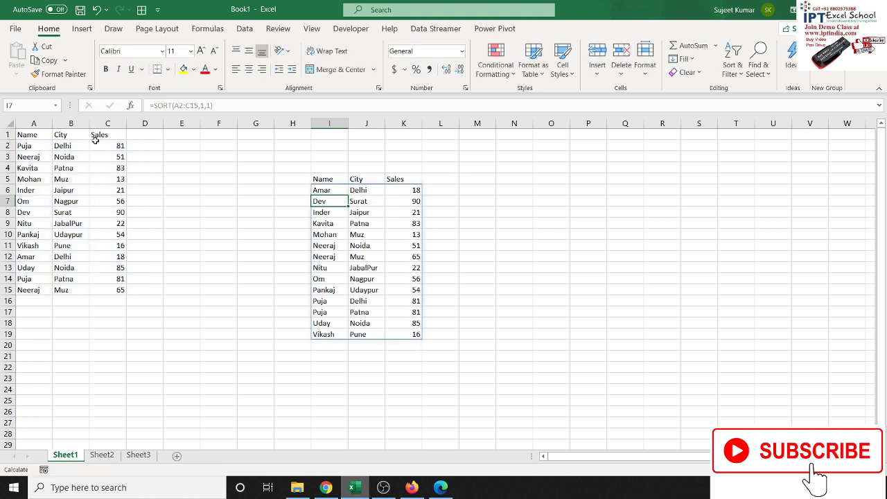
Check the spilled SORT results and the formula in I6
{"action": "left_click_drag", "start_coordinate": [331, 193], "coordinate": [406, 324]}
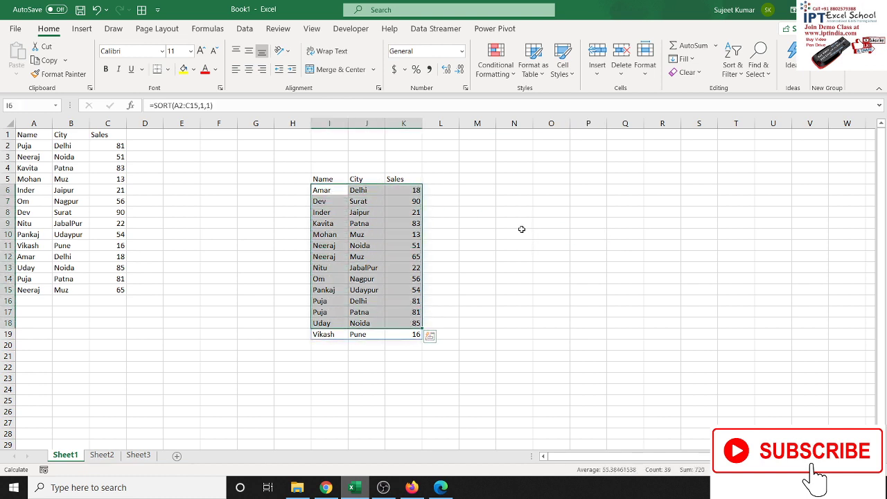
{"action": "left_click", "coordinate": [415, 201]}
{"action": "left_click", "coordinate": [418, 287]}
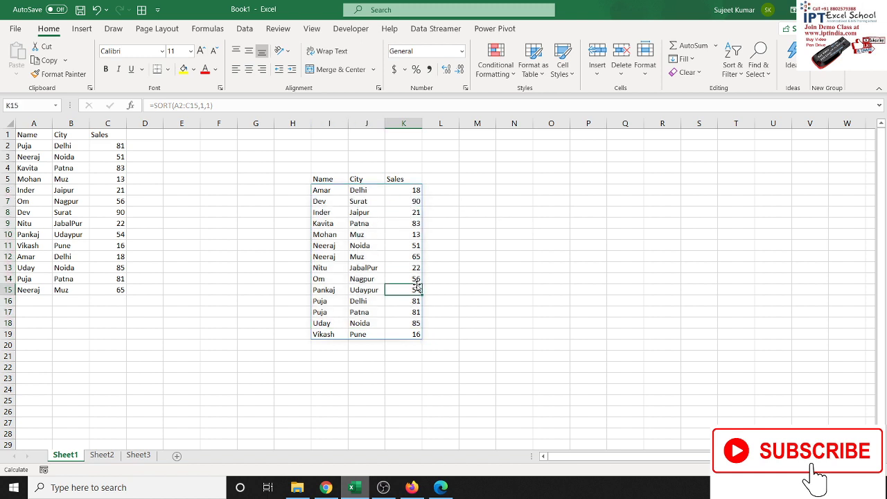
{"action": "left_click", "coordinate": [330, 194]}
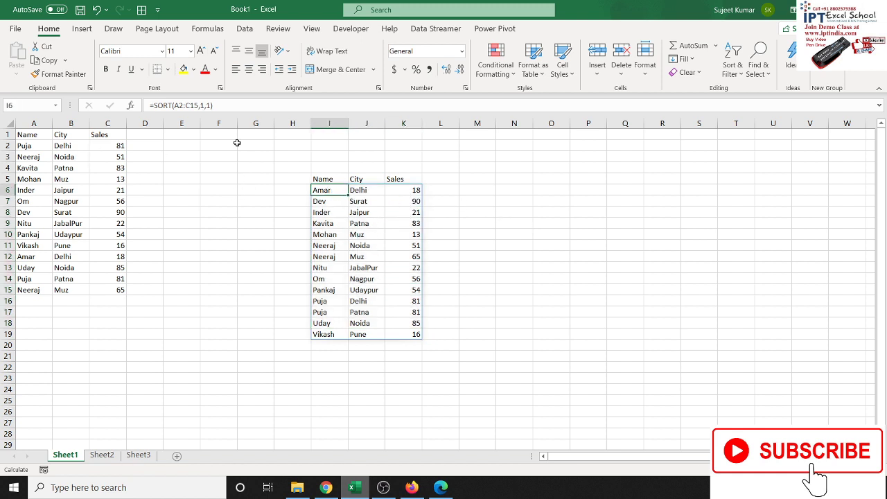
{"action": "left_click_drag", "start_coordinate": [27, 134], "coordinate": [67, 147]}
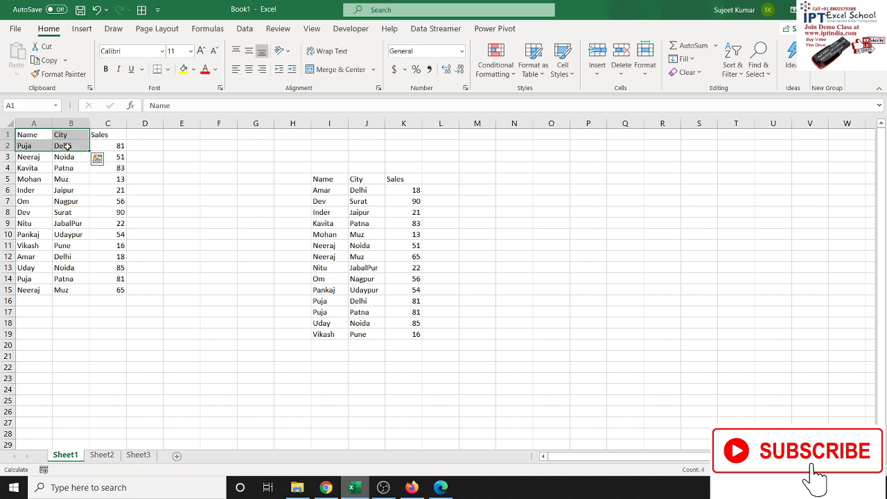
{"action": "left_click", "coordinate": [339, 189]}
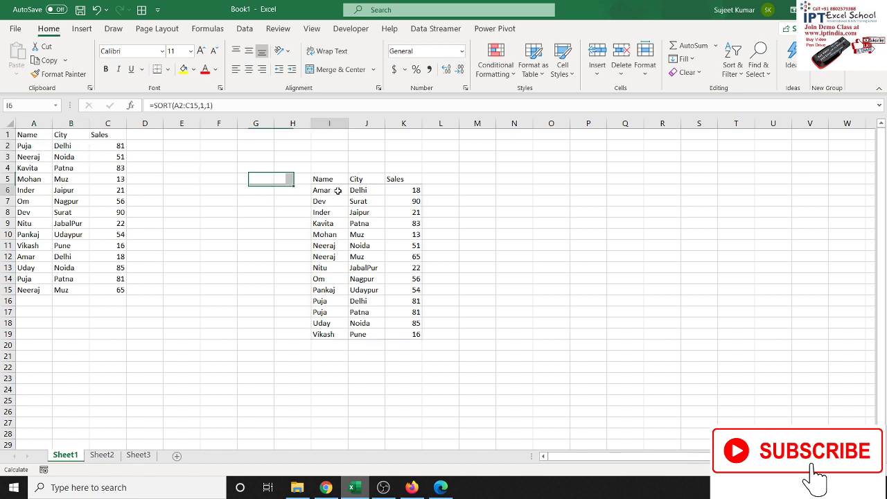
{"action": "left_click", "coordinate": [259, 168]}
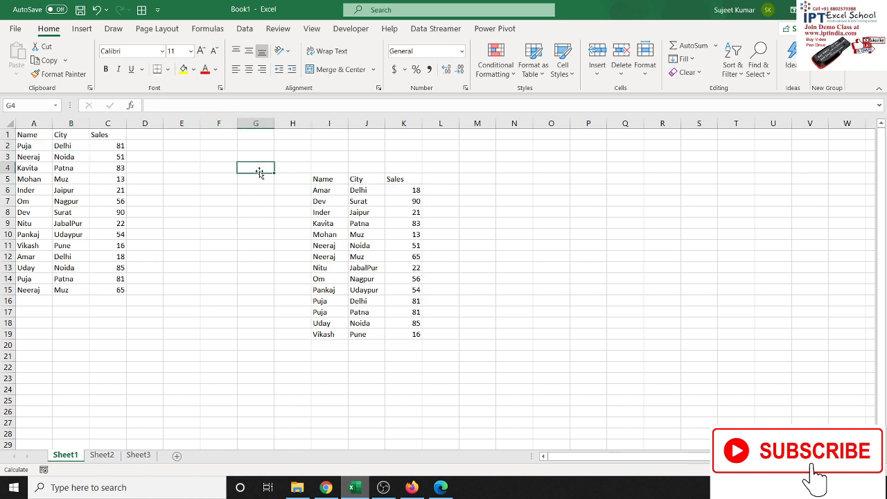
Draw a Form Controls spin button over I2:I3, making it slightly taller
{"action": "left_click", "coordinate": [350, 30]}
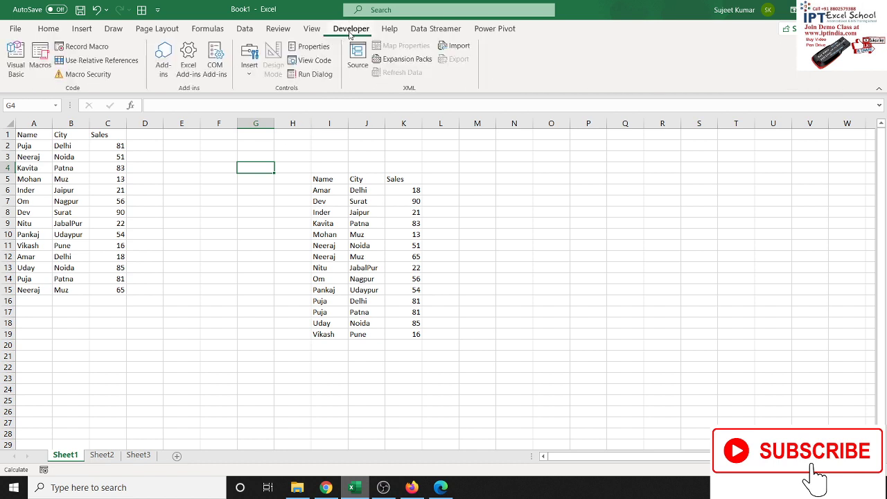
{"action": "left_click", "coordinate": [249, 63]}
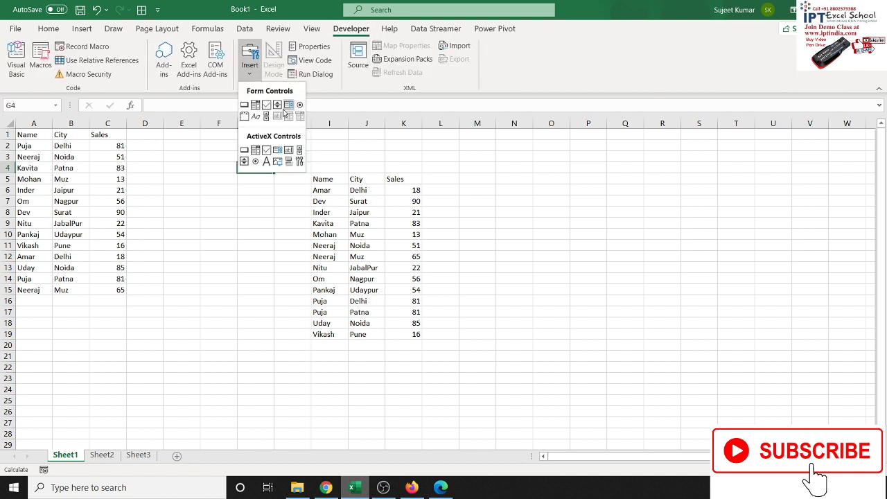
{"action": "left_click", "coordinate": [278, 105]}
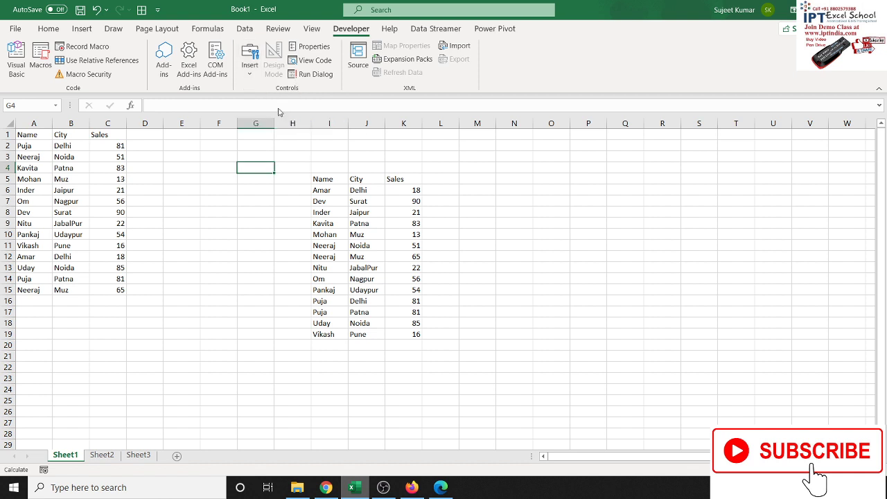
{"action": "left_click_drag", "start_coordinate": [322, 139], "coordinate": [338, 161]}
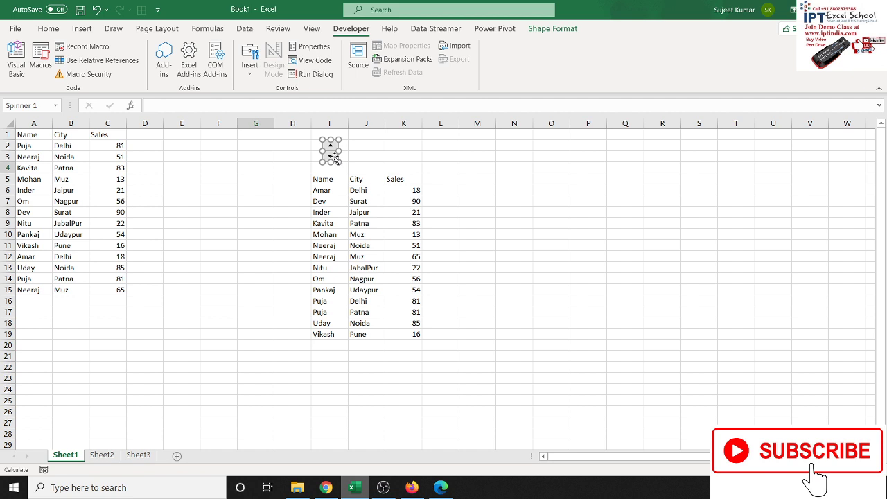
{"action": "mouse_move", "coordinate": [329, 139]}
{"action": "left_mouse_down"}
{"action": "mouse_move", "coordinate": [347, 148]}
{"action": "mouse_move", "coordinate": [313, 148]}
{"action": "left_mouse_up"}
{"action": "left_click", "coordinate": [375, 146]}
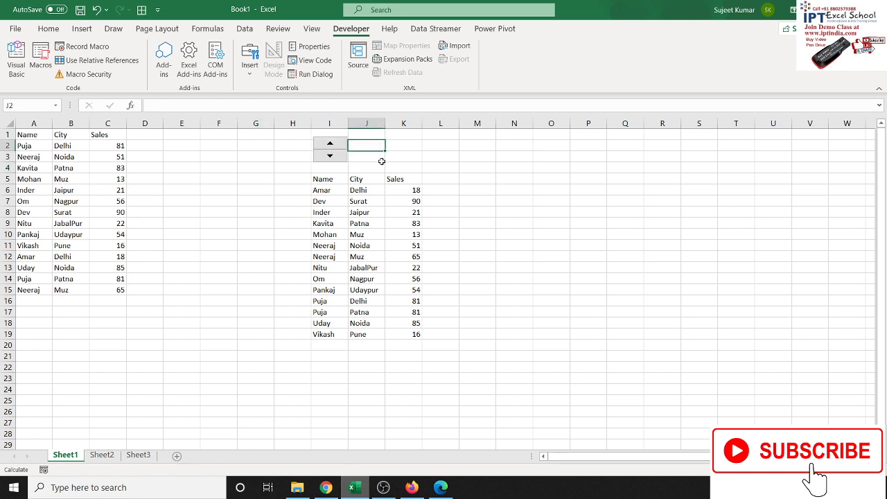
Label the spinner with Acce in J2 and Dess in J3
{"action": "type", "text": "Acce"}
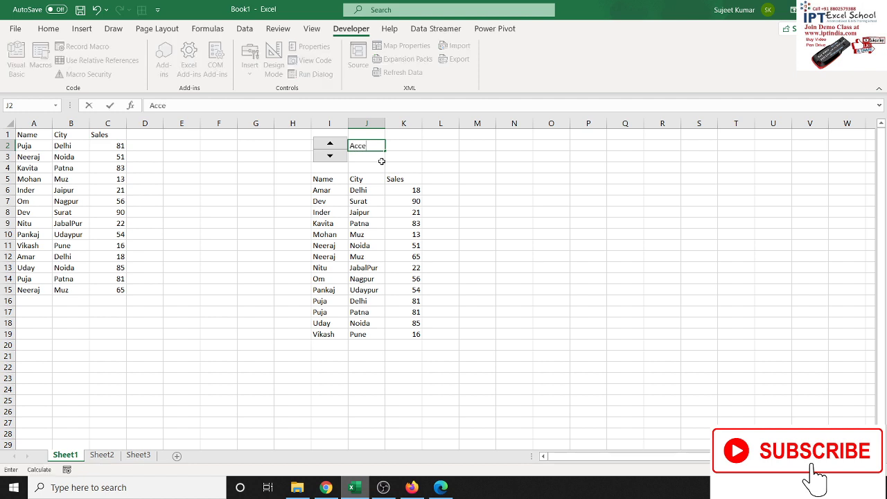
{"action": "key", "text": "Return"}
{"action": "type", "text": "De"}
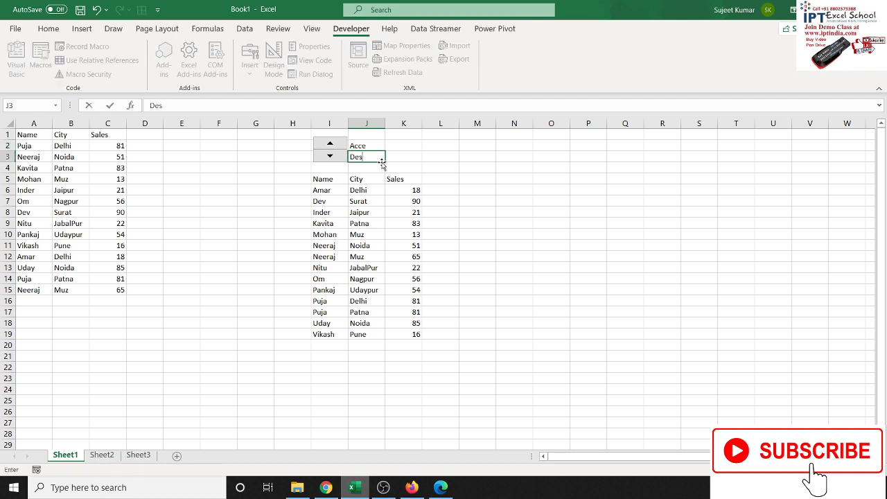
{"action": "type", "text": "s"}
{"action": "key", "text": "Return"}
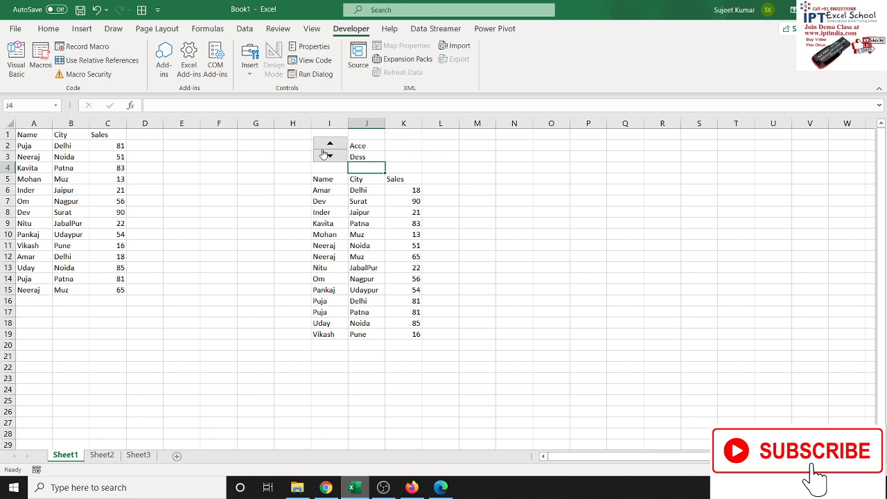
Format the spinner with maximum 1 and cell link $K$4
{"action": "right_click", "coordinate": [323, 154]}
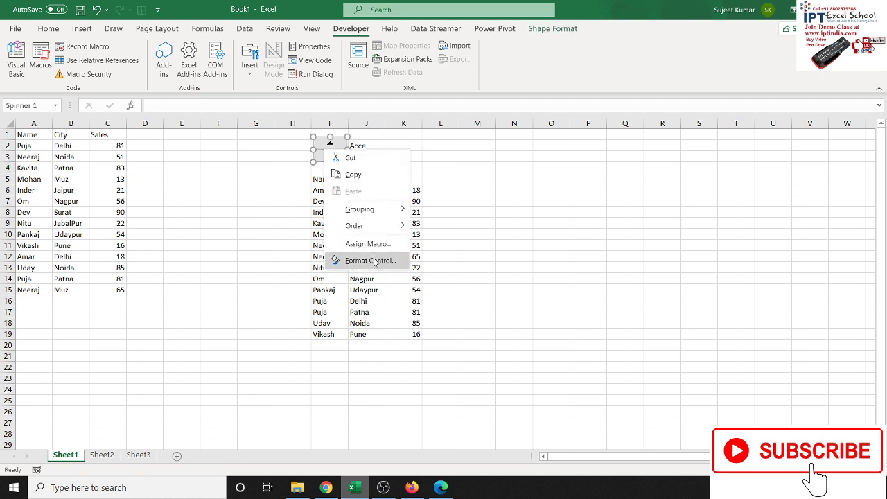
{"action": "left_click", "coordinate": [374, 261]}
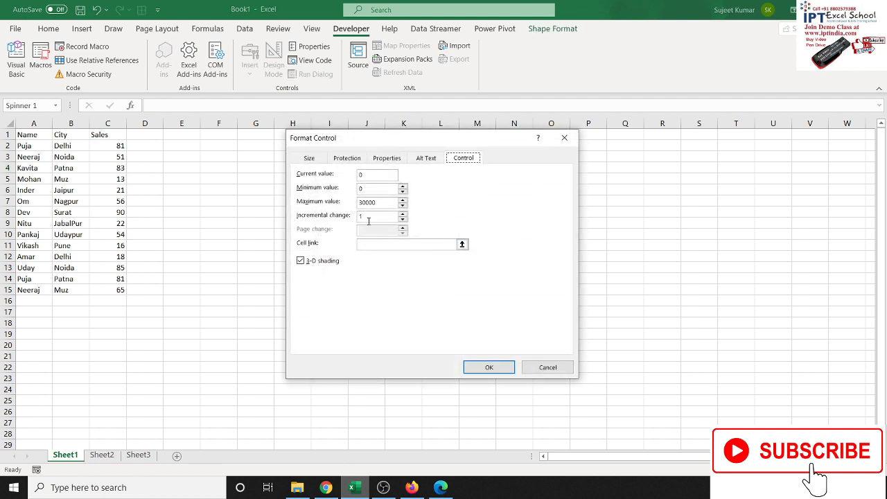
{"action": "left_click_drag", "start_coordinate": [383, 206], "coordinate": [344, 205]}
{"action": "type", "text": "1"}
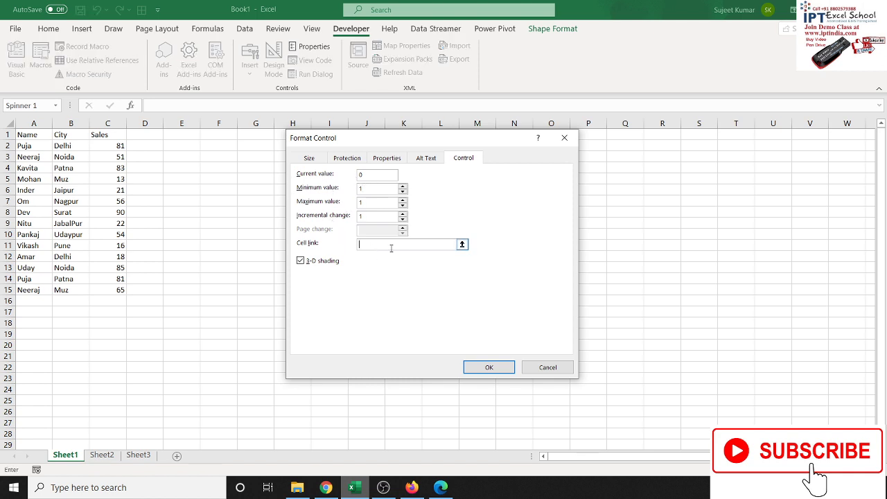
{"action": "left_click", "coordinate": [461, 244]}
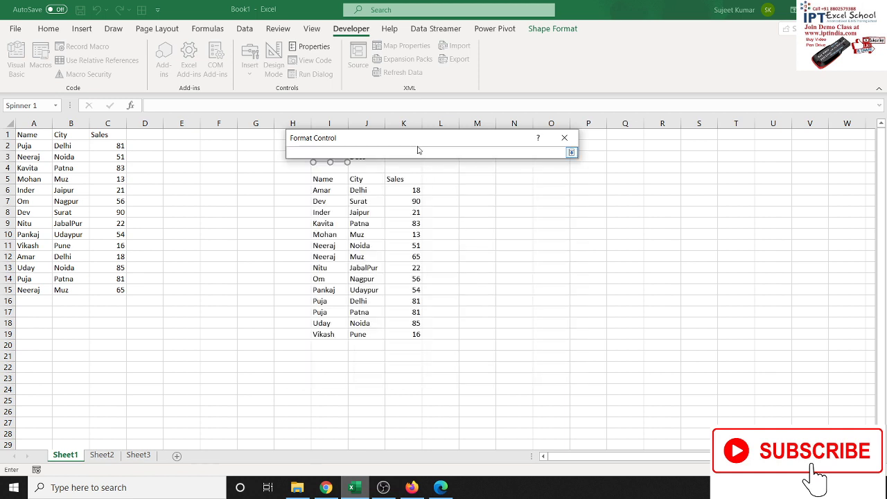
{"action": "left_click_drag", "start_coordinate": [419, 142], "coordinate": [418, 241]}
{"action": "left_click", "coordinate": [395, 165]}
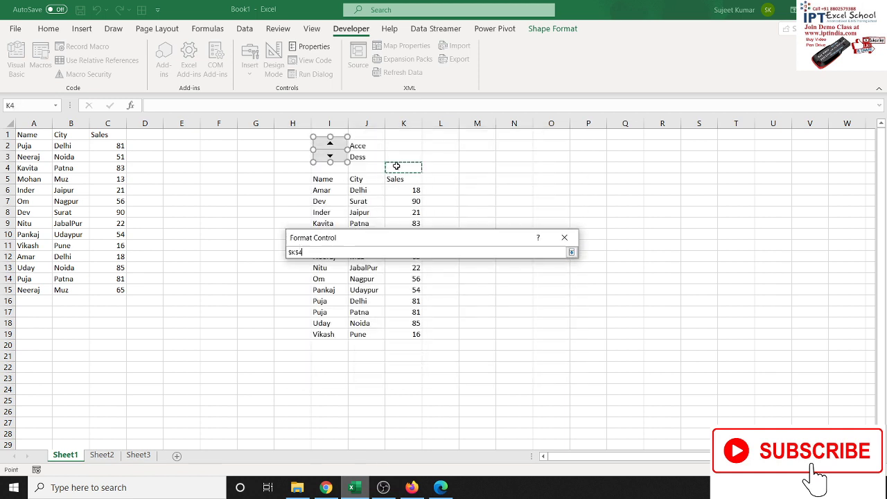
{"action": "left_click", "coordinate": [572, 252]}
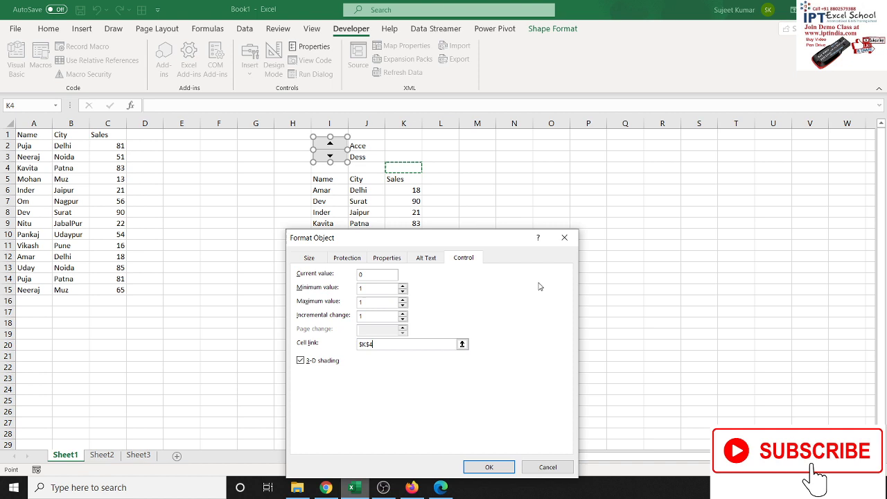
{"action": "left_click", "coordinate": [488, 467]}
{"action": "left_click", "coordinate": [254, 301]}
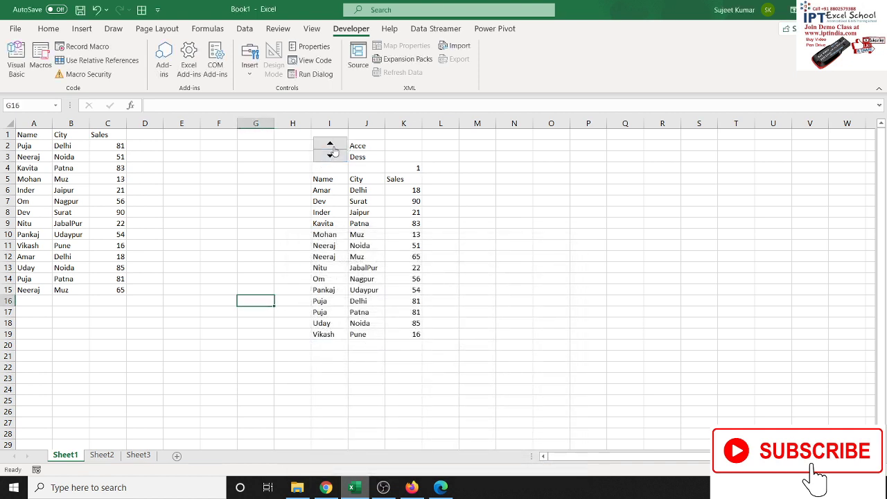
Revise the spinner's minimum and maximum, then test that K4 steps between 0 and 1
{"action": "right_click", "coordinate": [333, 149]}
{"action": "left_click", "coordinate": [375, 256]}
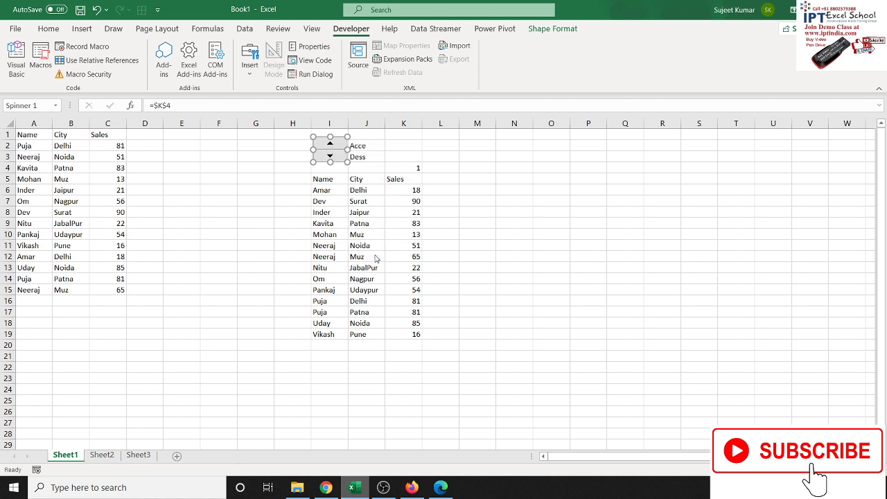
{"action": "left_click", "coordinate": [367, 297]}
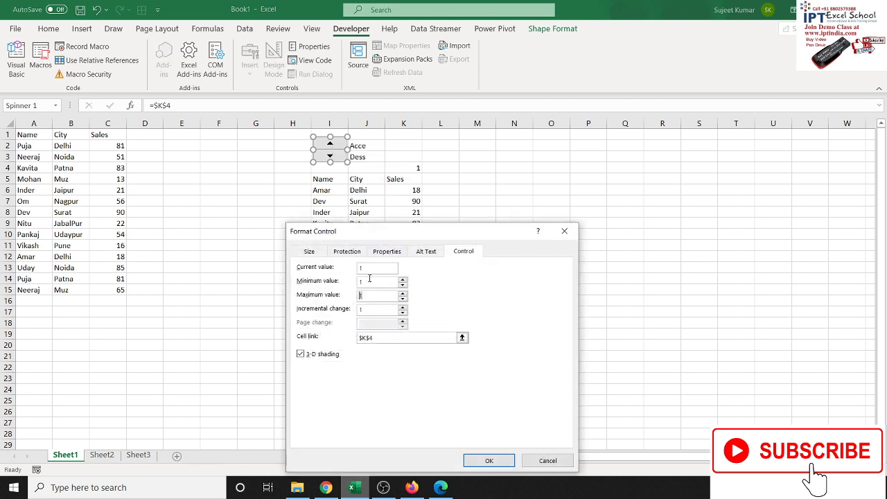
{"action": "left_click", "coordinate": [367, 279]}
{"action": "left_click", "coordinate": [480, 460]}
{"action": "left_click", "coordinate": [194, 275]}
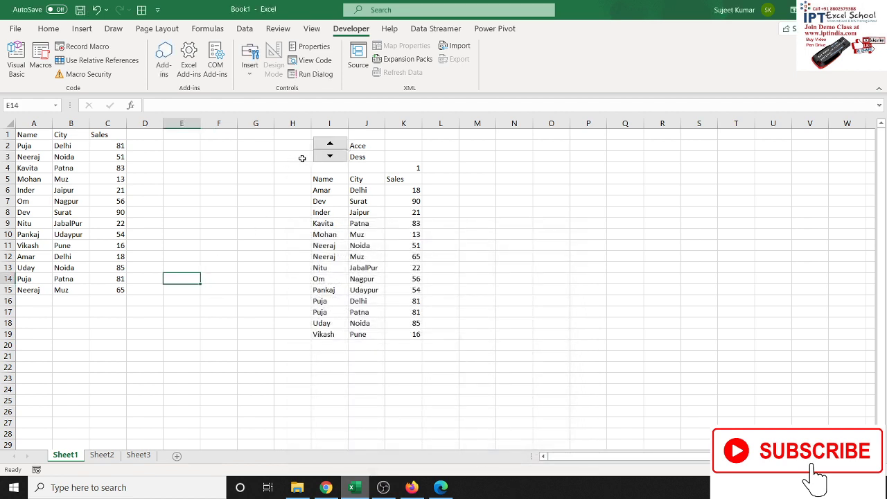
{"action": "left_click", "coordinate": [329, 158]}
{"action": "left_click", "coordinate": [329, 143]}
Change I6's formula to =SORT(A2:C15,1,K4) so K4 sets the sort order
{"action": "left_click", "coordinate": [333, 193]}
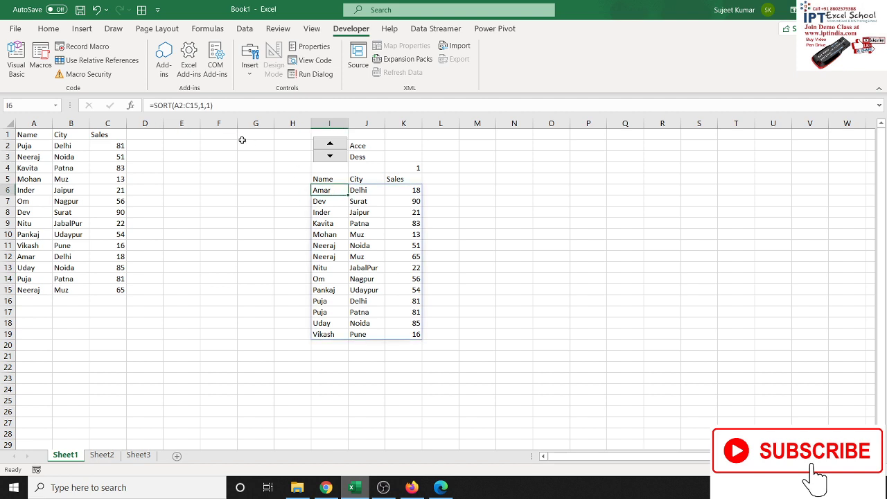
{"action": "left_click", "coordinate": [202, 106]}
{"action": "double_click", "coordinate": [203, 105]}
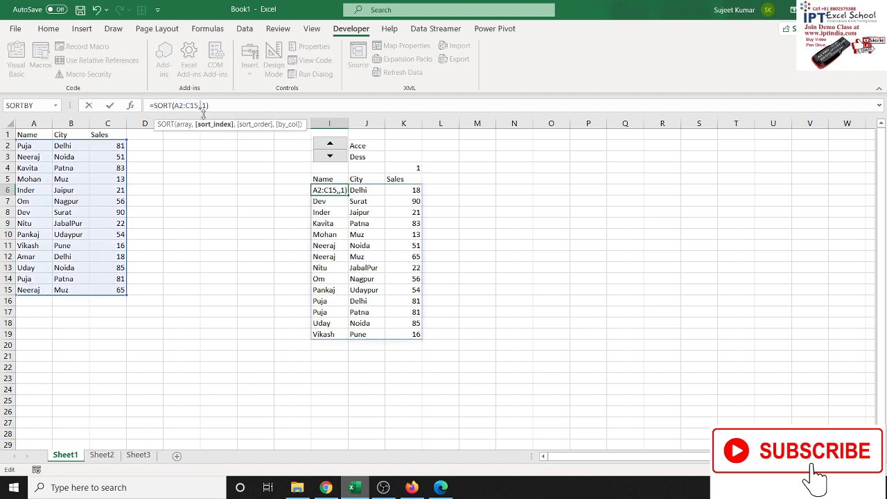
{"action": "left_click", "coordinate": [413, 166]}
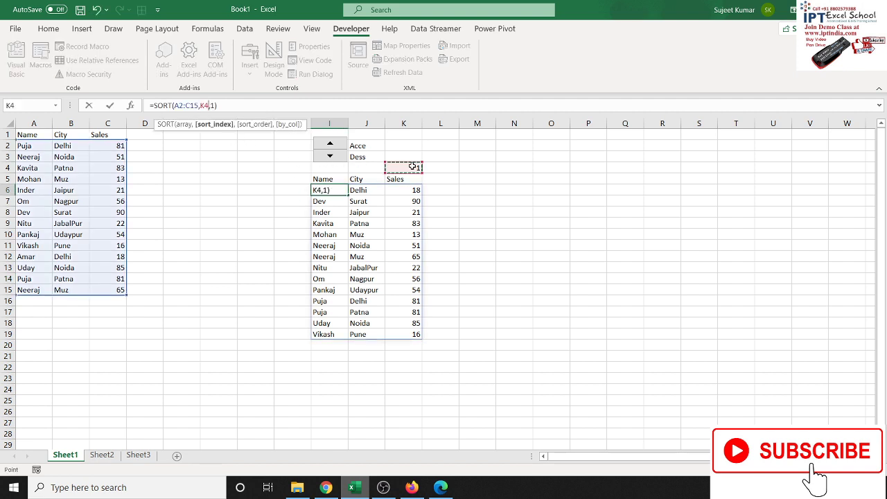
{"action": "key", "text": "Escape"}
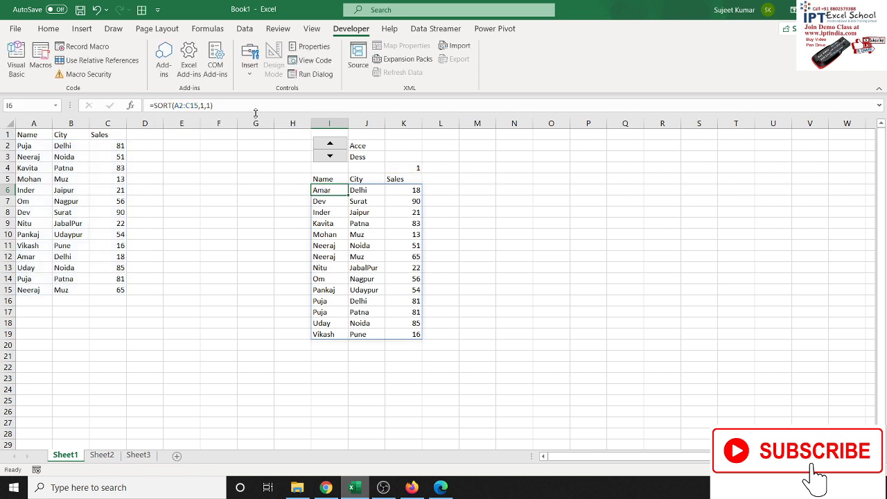
{"action": "double_click", "coordinate": [207, 105]}
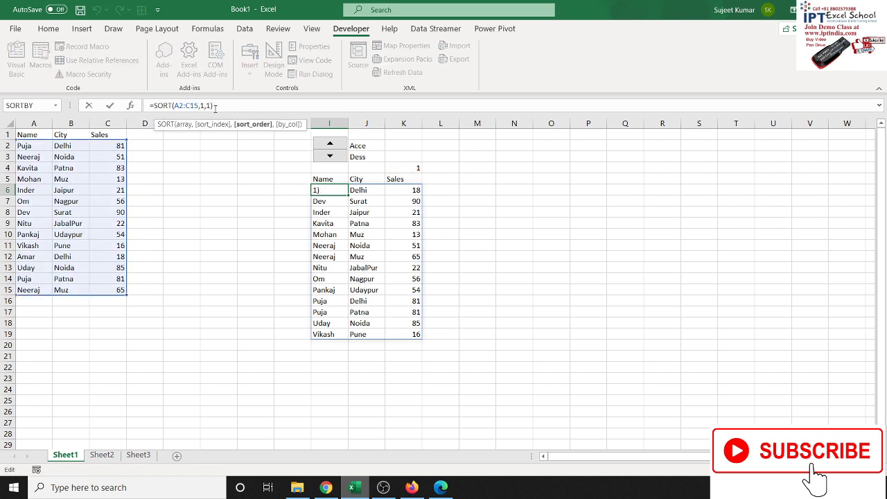
{"action": "key", "text": "BackSpace"}
{"action": "left_click", "coordinate": [403, 168]}
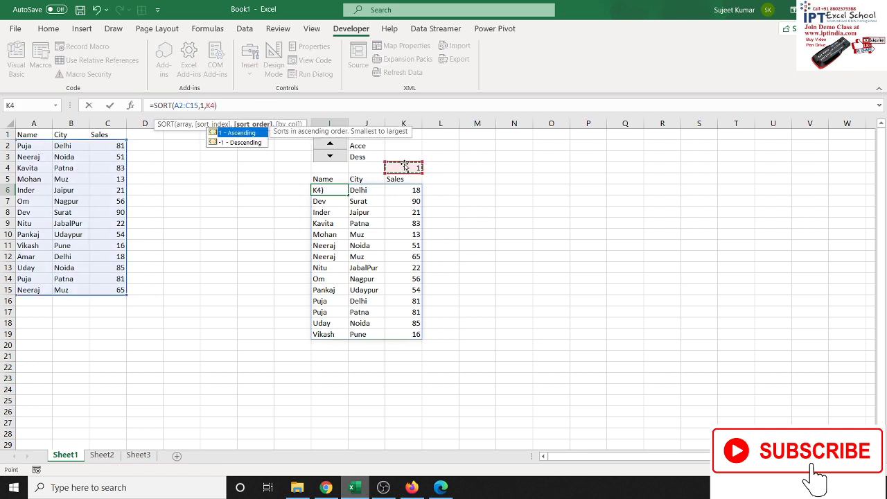
{"action": "key", "text": "Return"}
{"action": "left_click", "coordinate": [289, 168]}
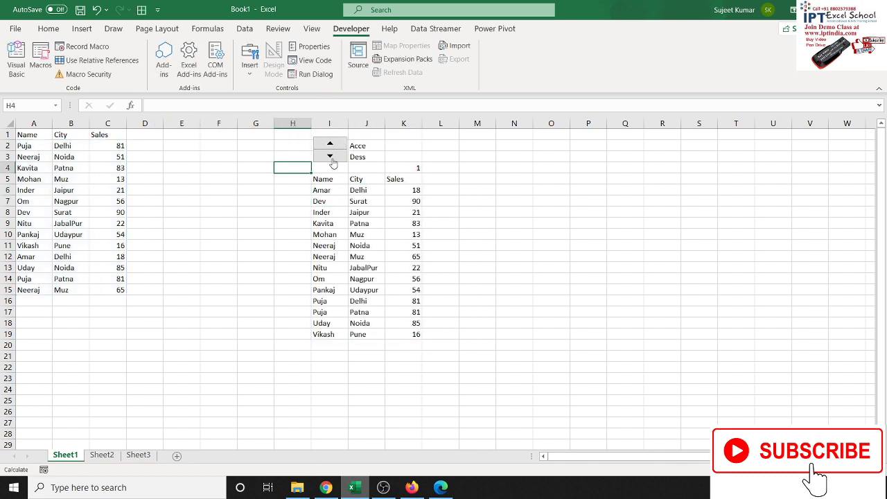
Inspect the =SORT(A2:C15,1,K4) formula in I6, keeping the K4 sort order reference
{"action": "left_click", "coordinate": [332, 160]}
{"action": "left_click", "coordinate": [322, 183]}
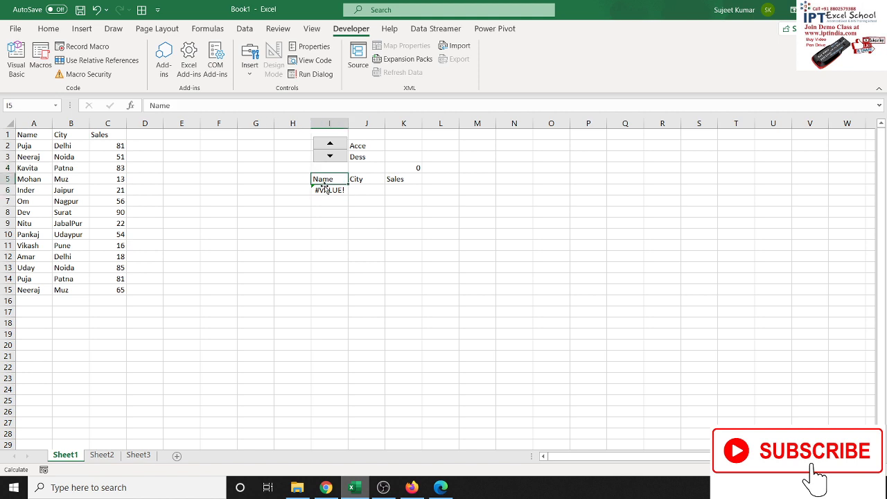
{"action": "double_click", "coordinate": [327, 189]}
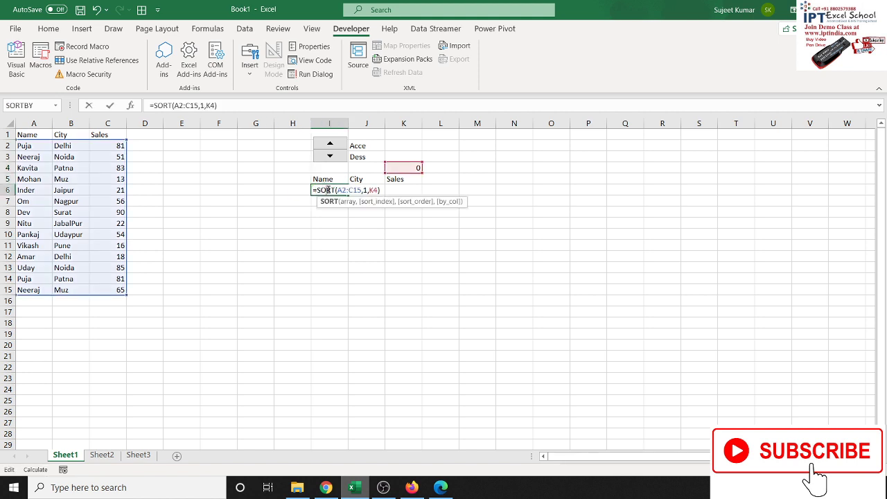
{"action": "left_click", "coordinate": [365, 191]}
{"action": "double_click", "coordinate": [373, 190]}
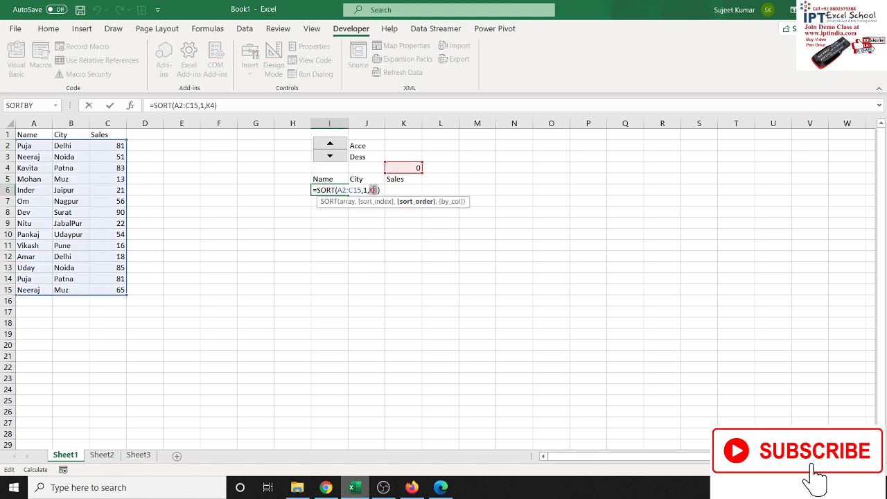
{"action": "key", "text": "BackSpace"}
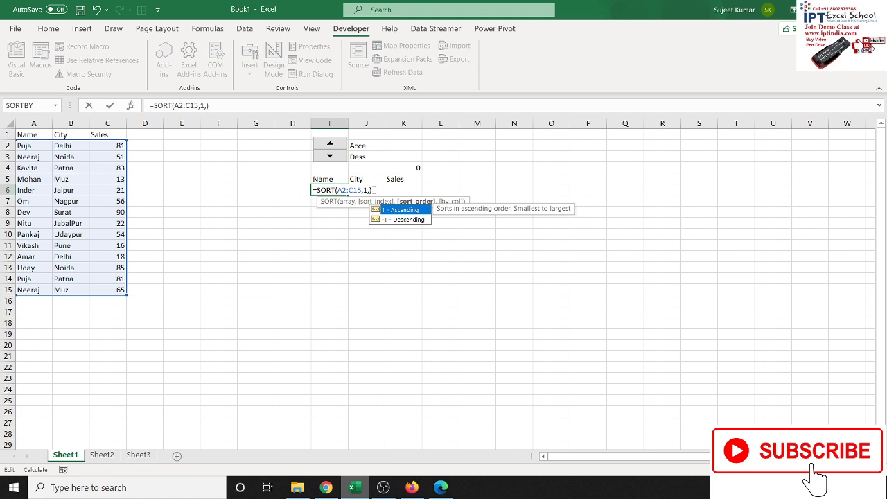
{"action": "key", "text": "Escape"}
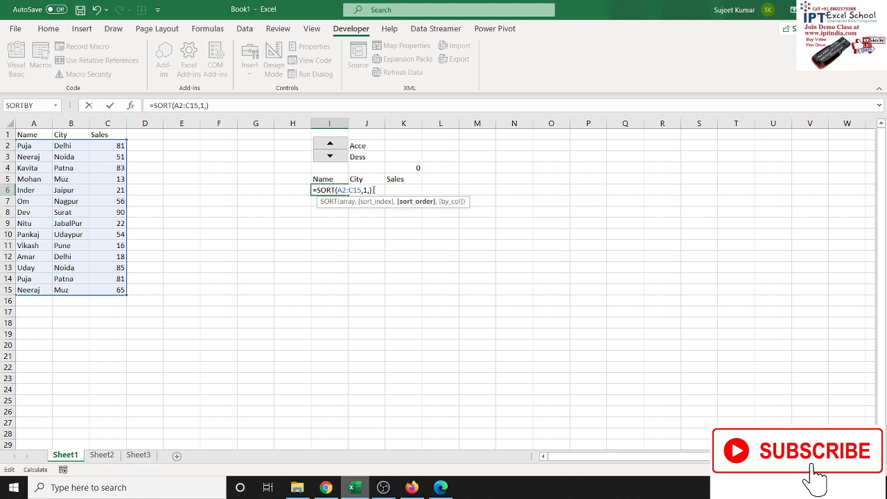
{"action": "type", "text": "K4"}
{"action": "key", "text": "Return"}
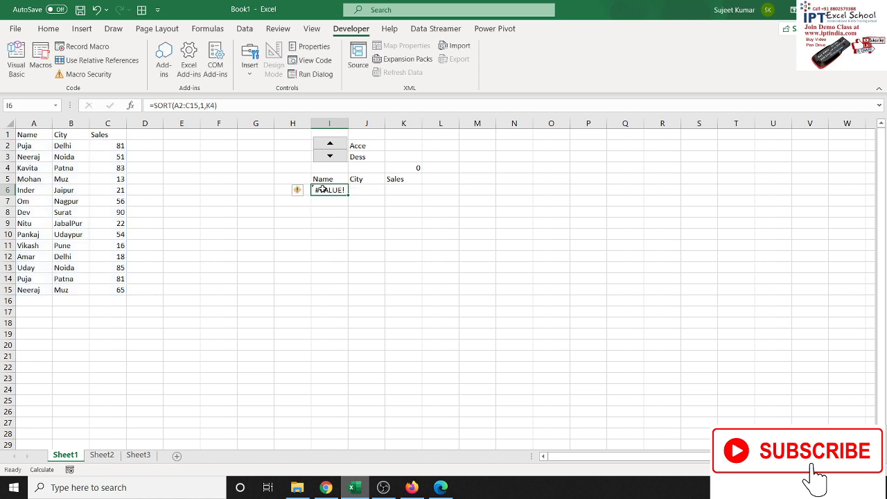
Enter 1 and then -1 in K4 so names sort descending
{"action": "left_click", "coordinate": [450, 164]}
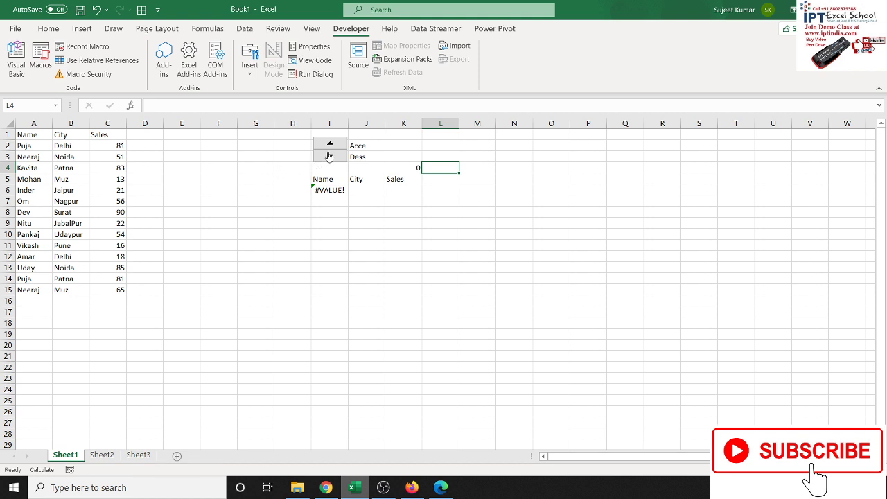
{"action": "left_click", "coordinate": [411, 166]}
{"action": "type", "text": "1"}
{"action": "key", "text": "Return"}
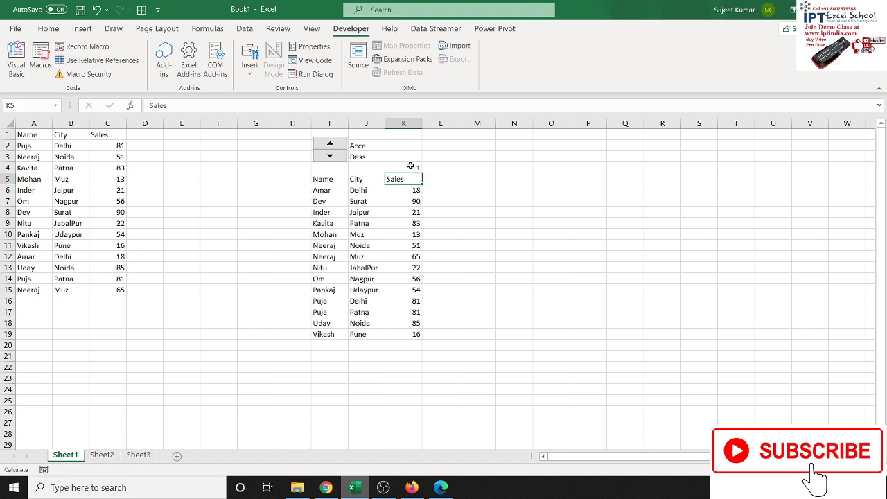
{"action": "left_click", "coordinate": [411, 167]}
{"action": "type", "text": "-1"}
{"action": "key", "text": "Return"}
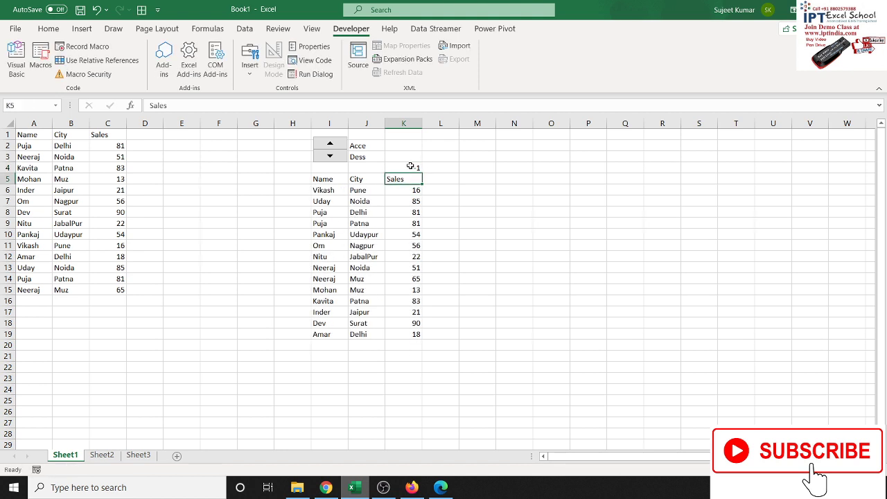
{"action": "right_click", "coordinate": [337, 159]}
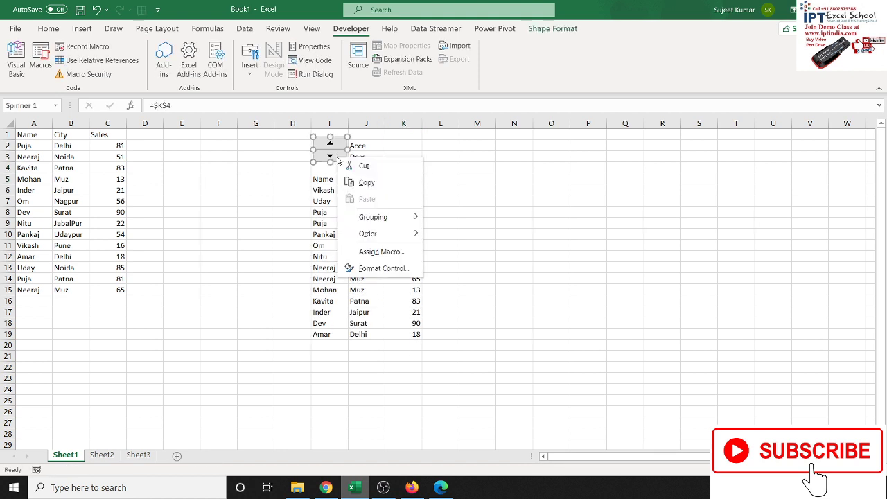
{"action": "left_click", "coordinate": [378, 272]}
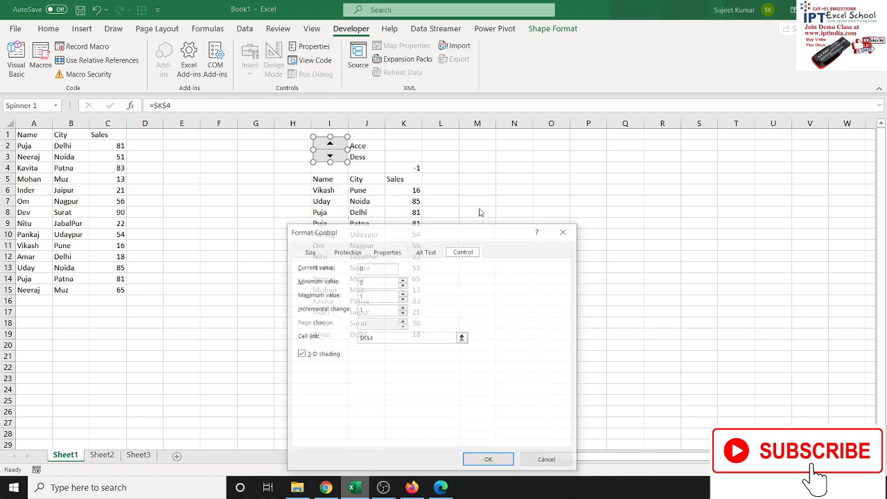
{"action": "left_click_drag", "start_coordinate": [409, 231], "coordinate": [642, 204]}
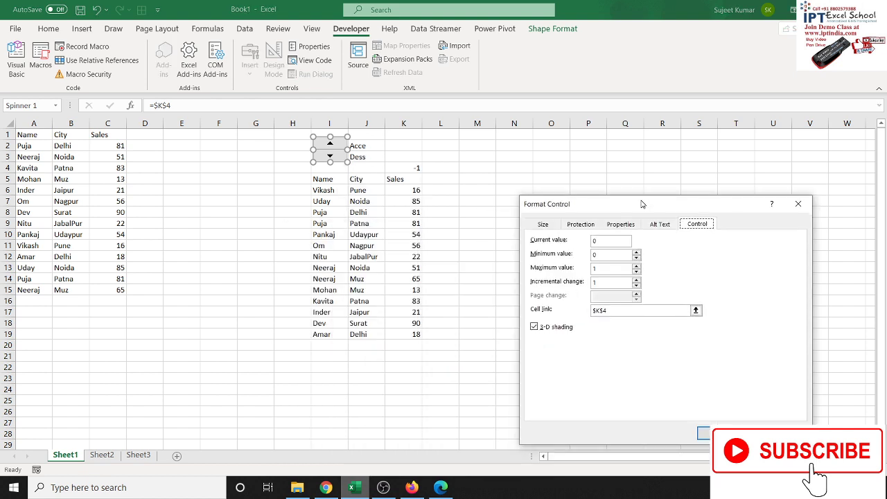
{"action": "left_click", "coordinate": [589, 269]}
{"action": "left_click", "coordinate": [596, 255]}
{"action": "left_click", "coordinate": [705, 433]}
Test the spinner, stepping K4 up to 1 and back to 0
{"action": "left_click", "coordinate": [419, 168]}
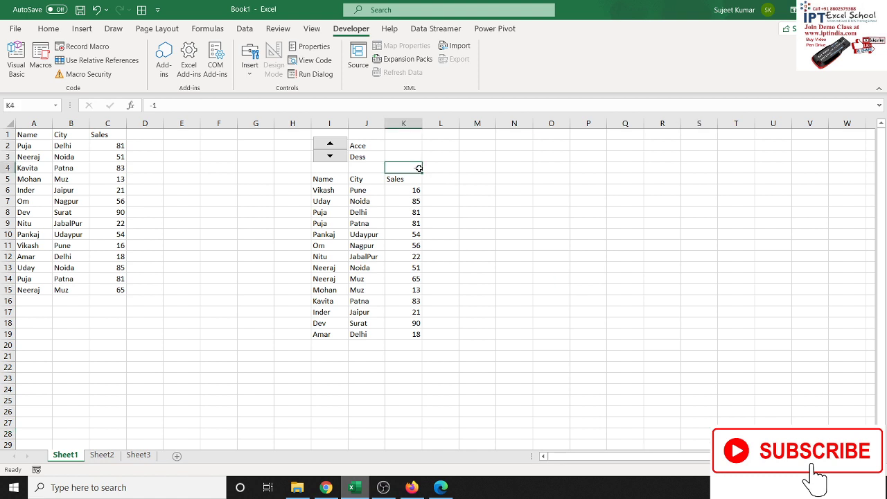
{"action": "left_click", "coordinate": [335, 147]}
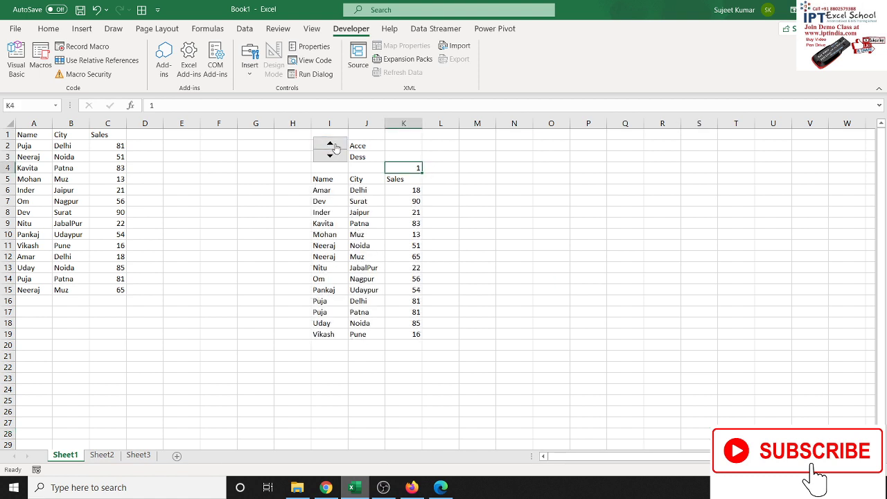
{"action": "left_click", "coordinate": [334, 156]}
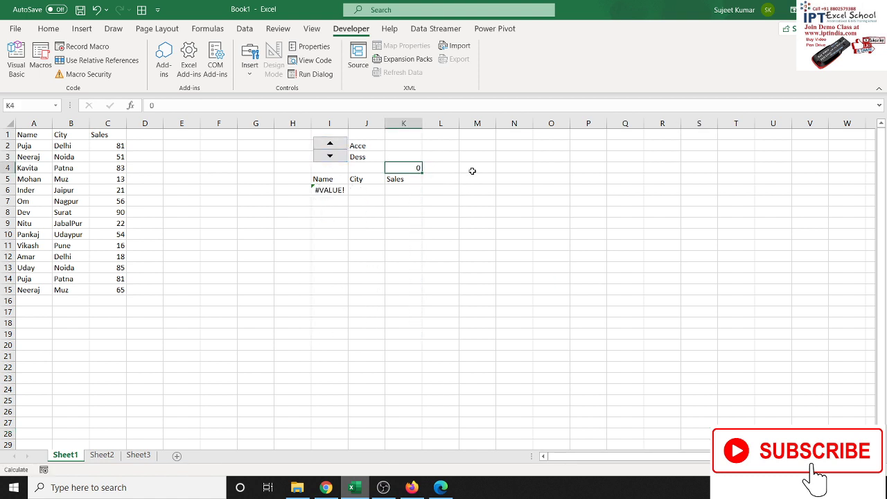
Enter =IF(K4=0,-1,1) in helper cell L4
{"action": "left_click", "coordinate": [449, 167]}
{"action": "type", "text": "=i"}
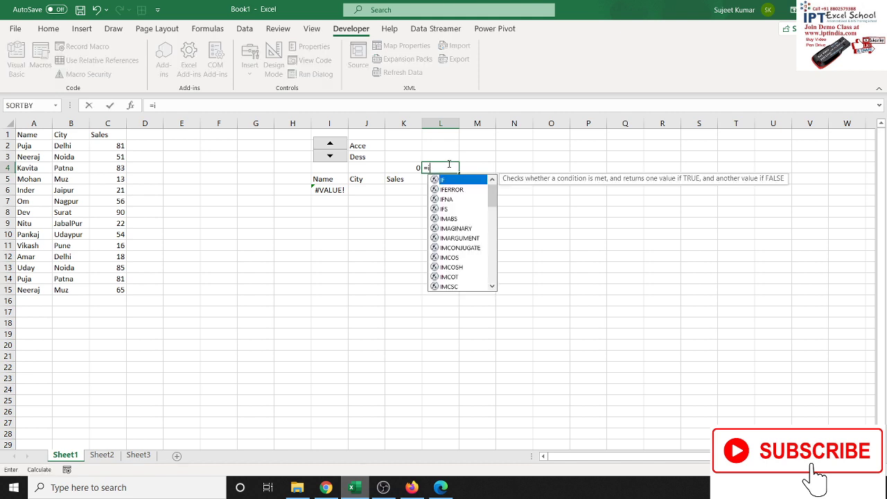
{"action": "type", "text": "f("}
{"action": "key", "text": "Left"}
{"action": "type", "text": "=0"}
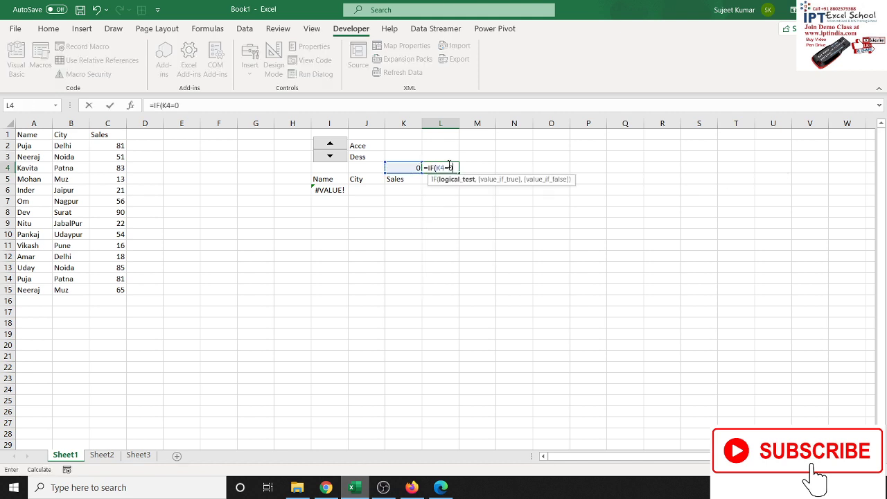
{"action": "type", "text": ",-"}
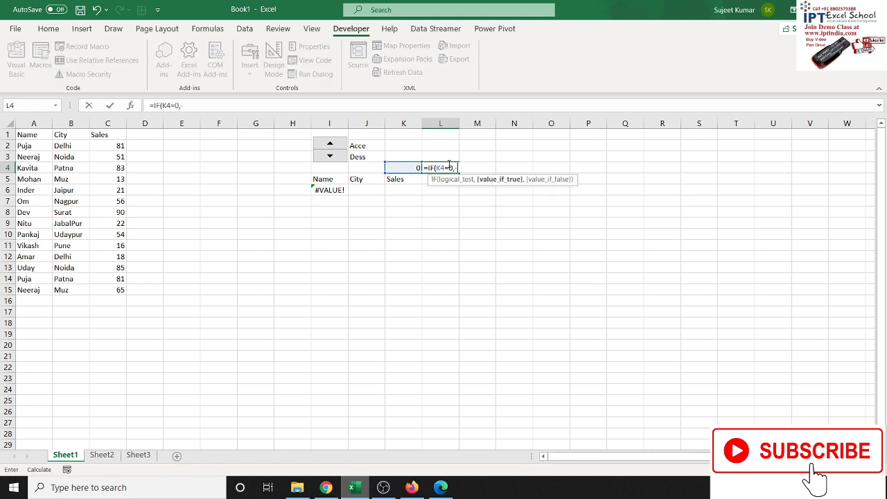
{"action": "type", "text": "1,1"}
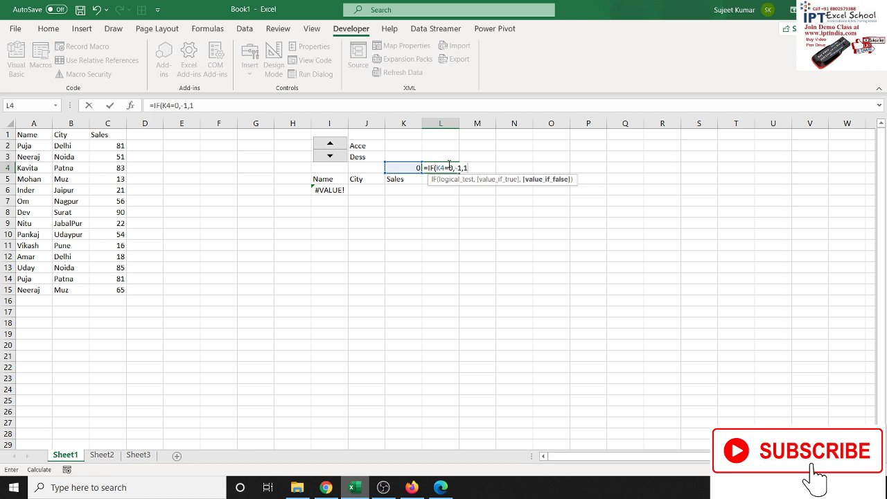
{"action": "key", "text": "Return"}
{"action": "left_click", "coordinate": [325, 187]}
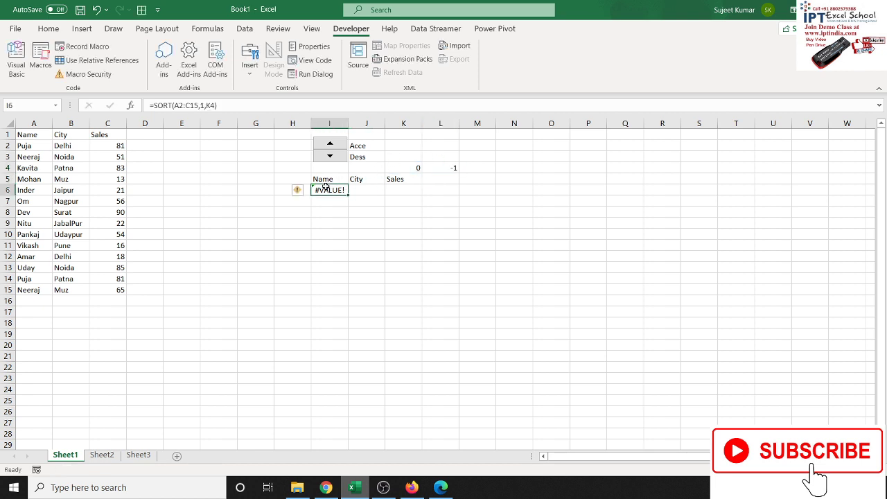
Change I6's formula to =SORT(A2:C15,1,L4)
{"action": "left_click", "coordinate": [216, 107]}
{"action": "key", "text": "BackSpace"}
{"action": "key", "text": "BackSpace"}
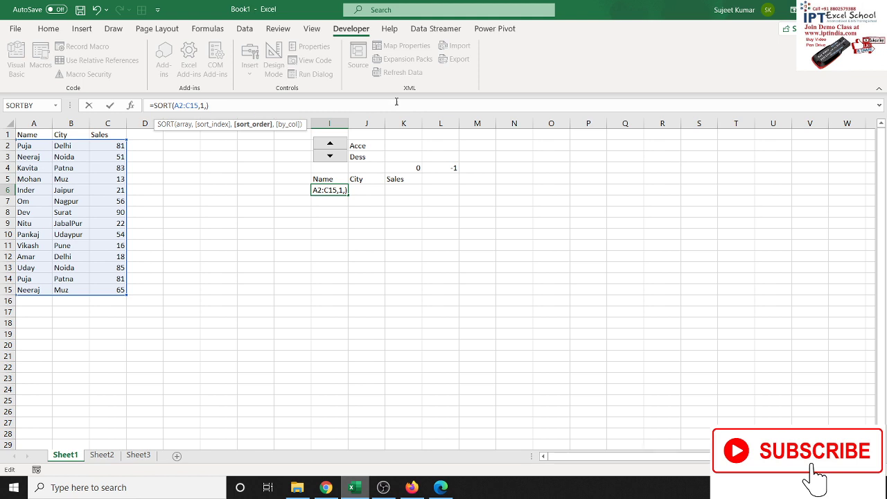
{"action": "left_click", "coordinate": [442, 168]}
{"action": "key", "text": "Return"}
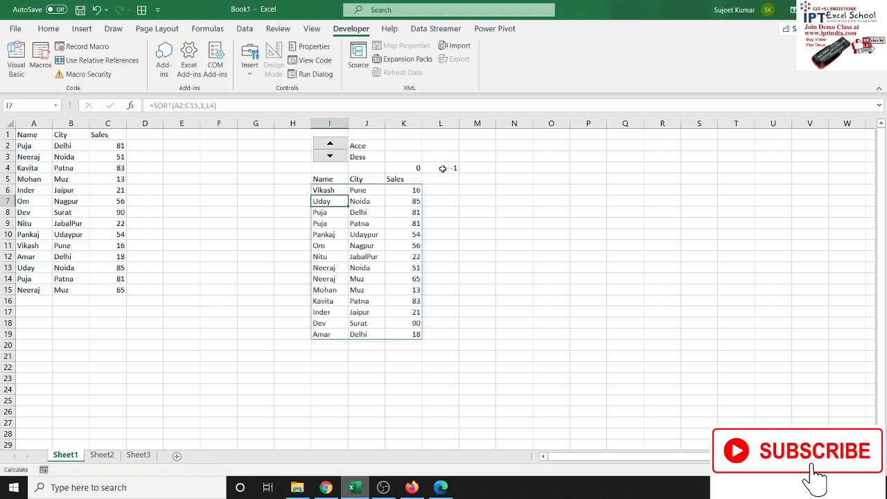
{"action": "left_click", "coordinate": [168, 169]}
Toggle the spinner to flip the list between ascending and descending, then show the desktop
{"action": "left_click", "coordinate": [331, 146]}
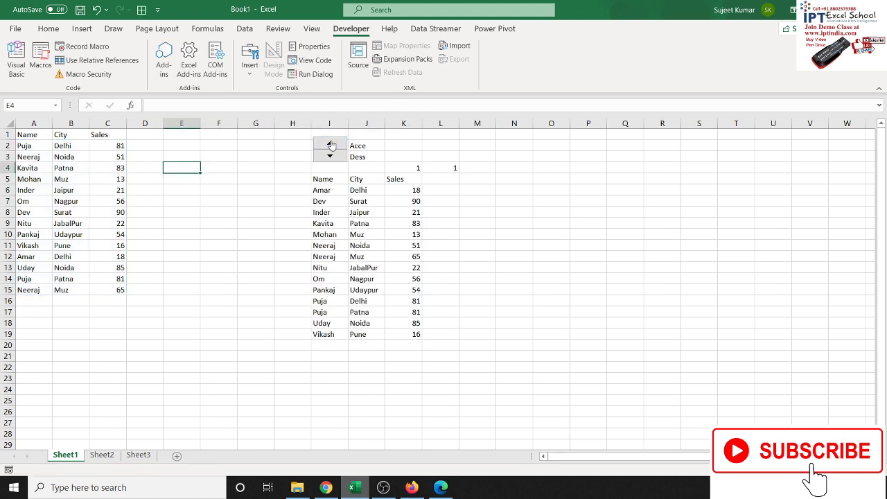
{"action": "left_click", "coordinate": [330, 156]}
{"action": "left_click", "coordinate": [330, 145]}
{"action": "left_click", "coordinate": [330, 155]}
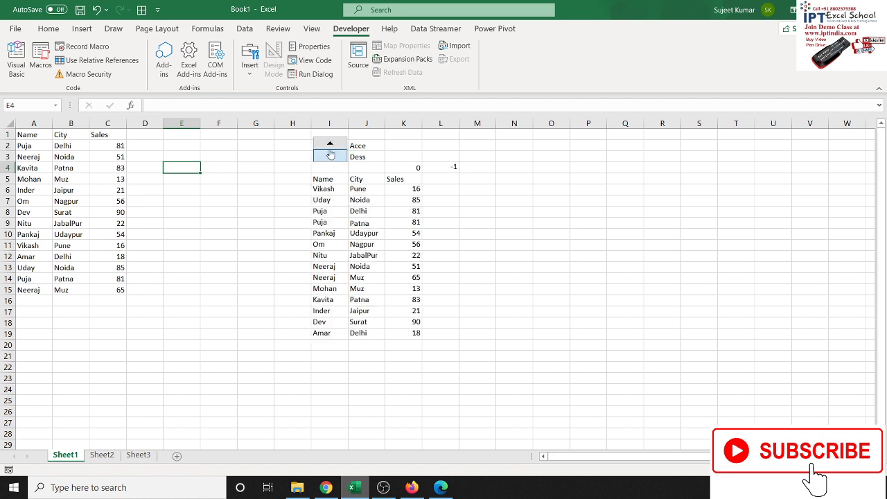
{"action": "left_click", "coordinate": [330, 144]}
{"action": "left_click", "coordinate": [330, 155]}
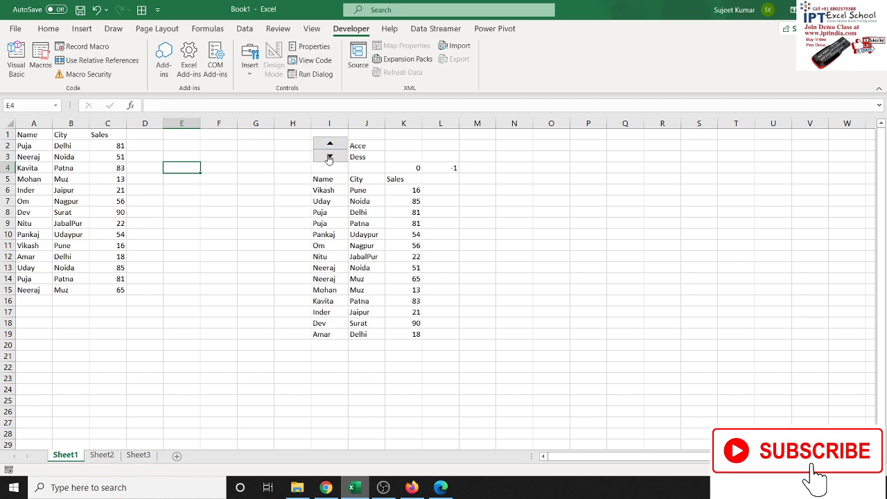
{"action": "key", "text": "super+d"}
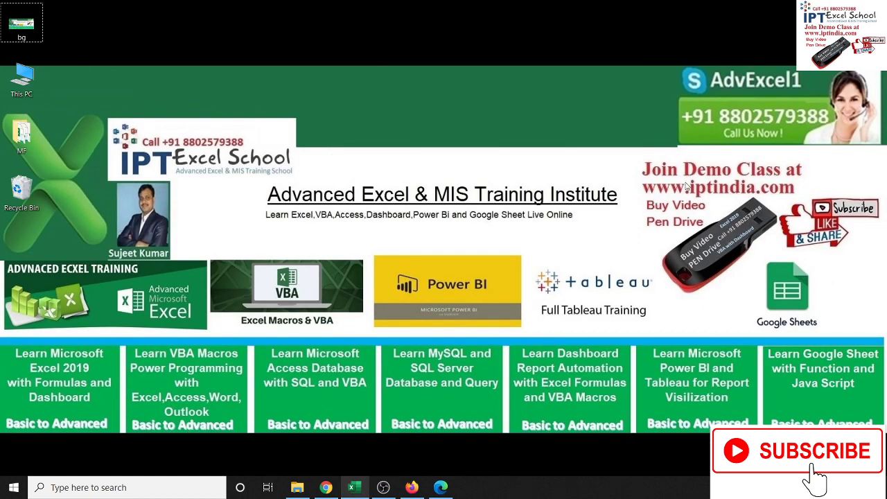
{"action": "left_click_drag", "start_coordinate": [686, 179], "coordinate": [757, 196]}
{"action": "left_click_drag", "start_coordinate": [680, 97], "coordinate": [837, 133]}
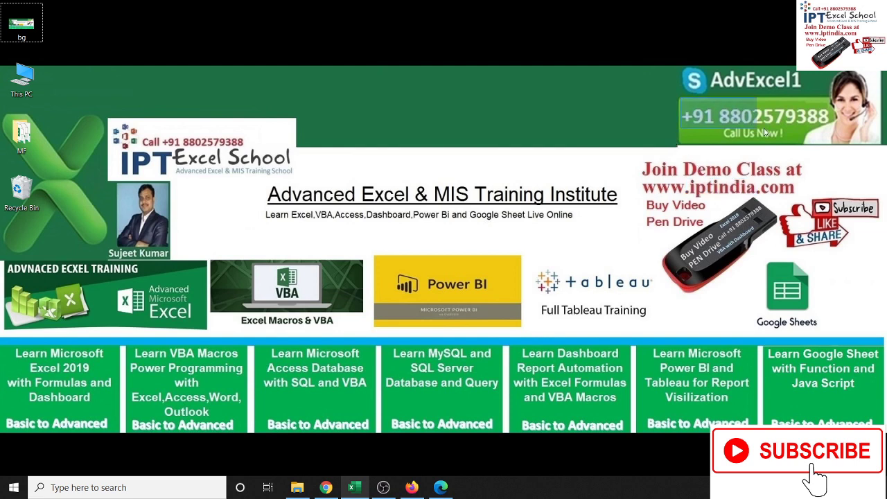